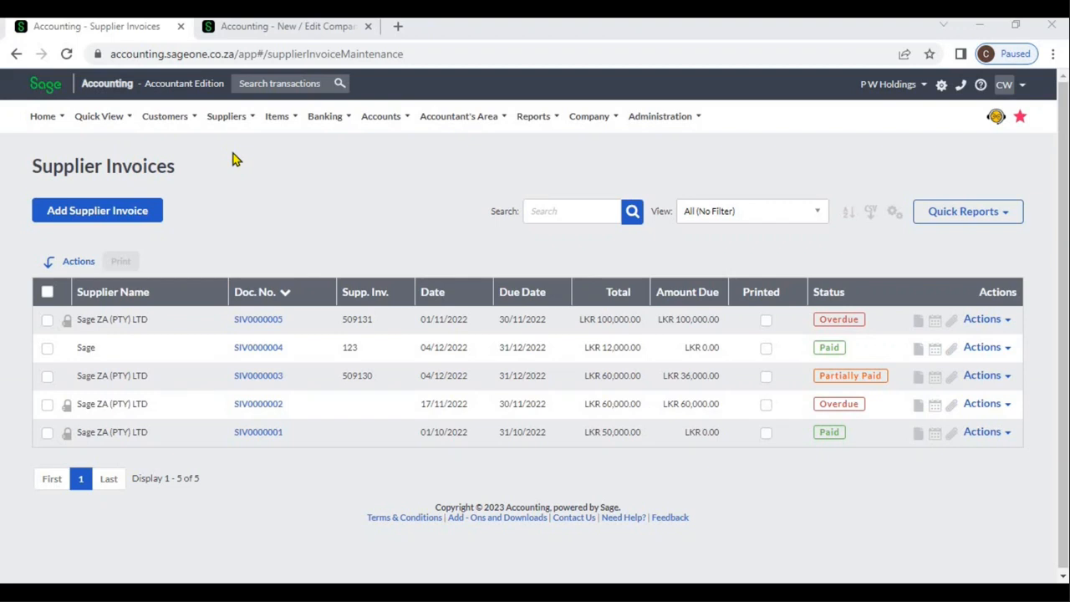
Step: Start a new supplier invoice and choose Sage ZA (PTY) LTD as the supplier
{"action": "left_click", "coordinate": [227, 118]}
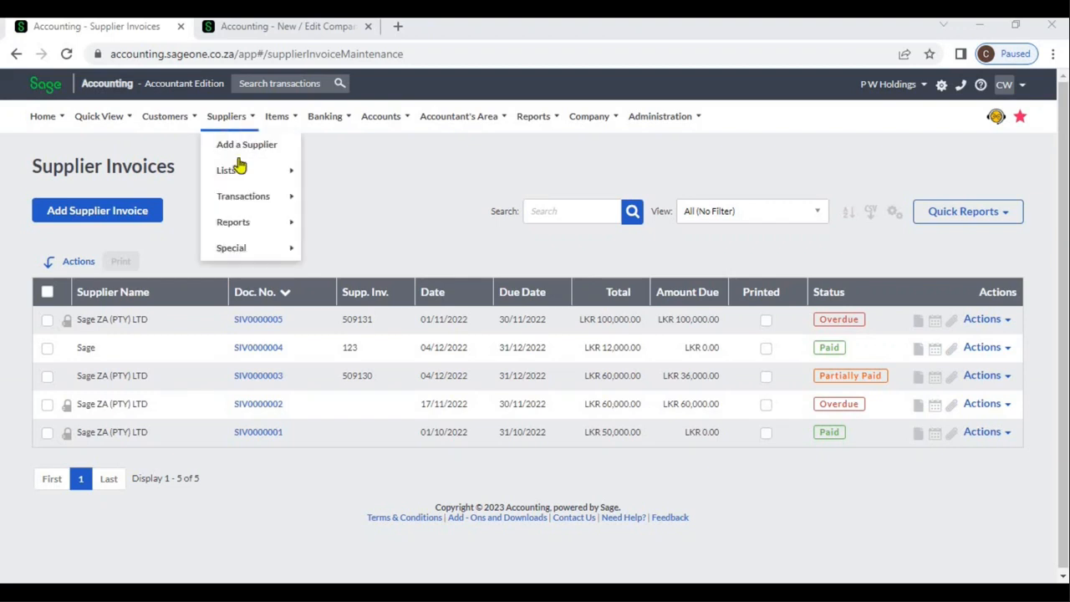
{"action": "mouse_move", "coordinate": [248, 199]}
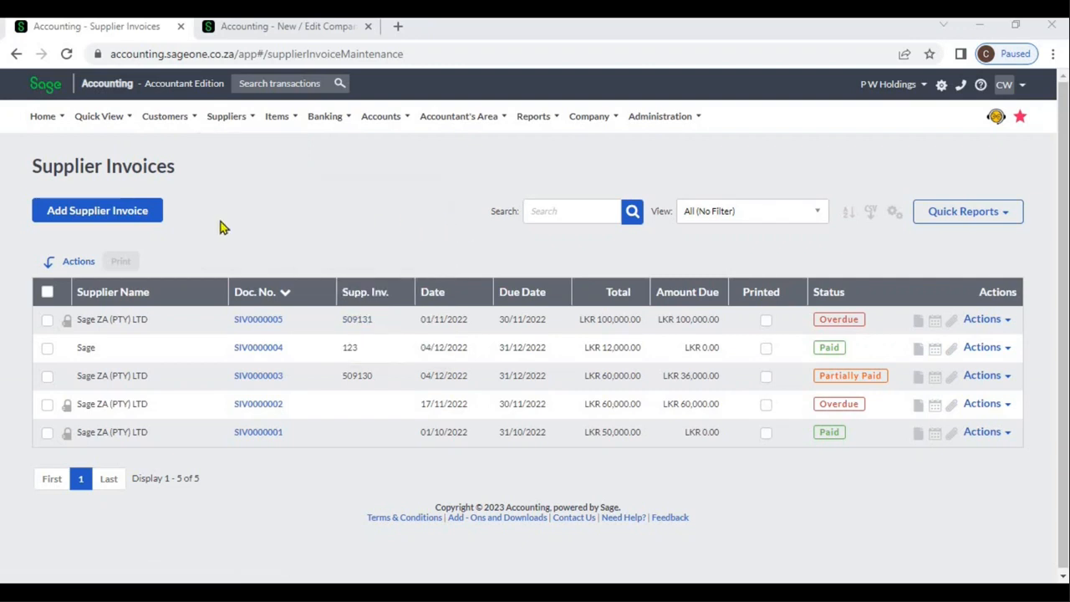
{"action": "left_click", "coordinate": [119, 221]}
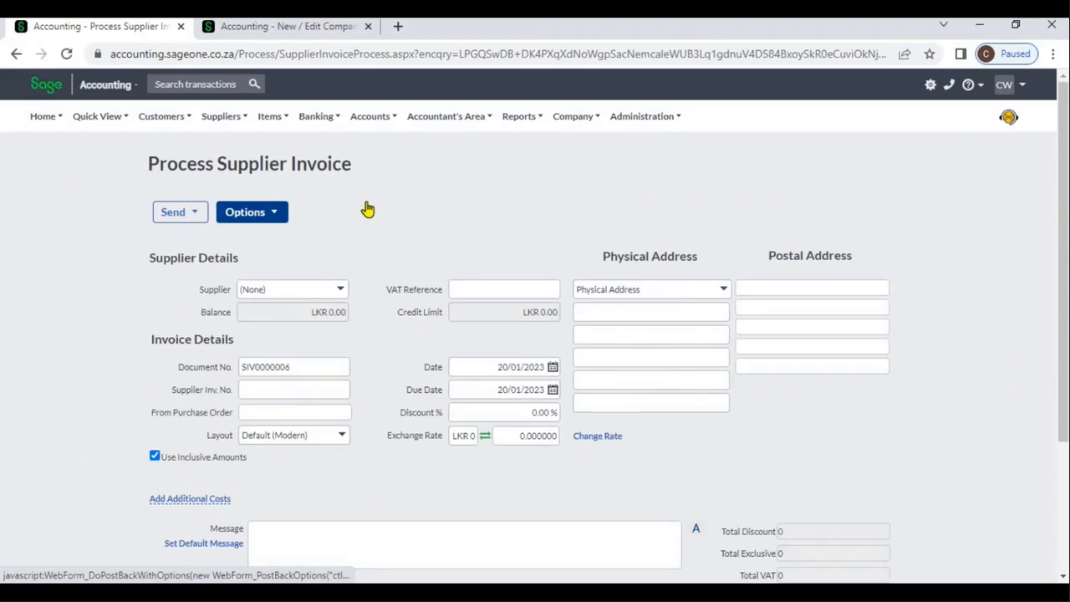
{"action": "left_click", "coordinate": [348, 291]}
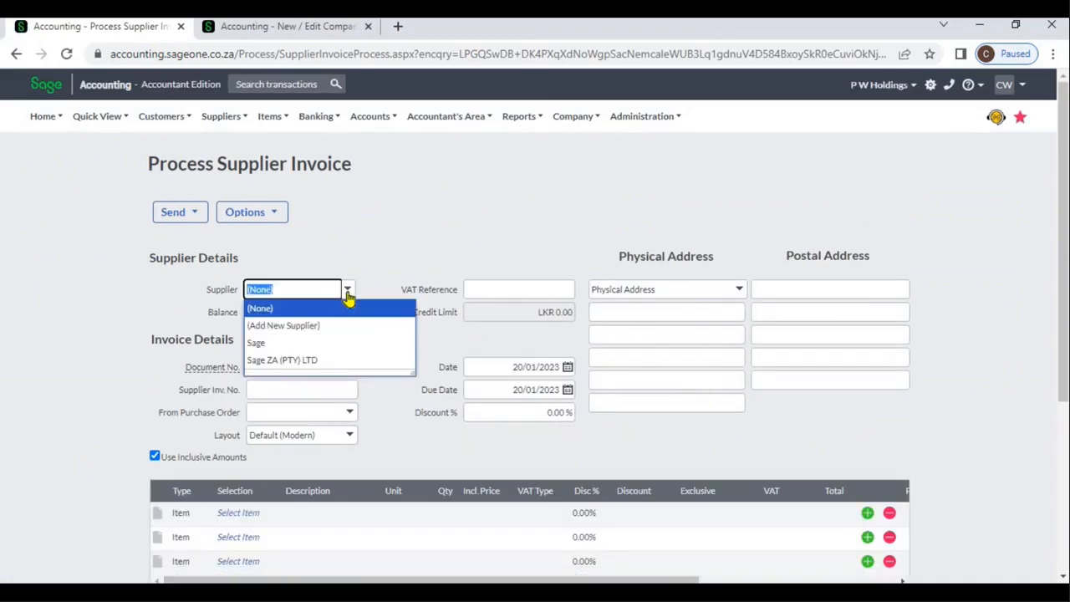
{"action": "left_click", "coordinate": [341, 359]}
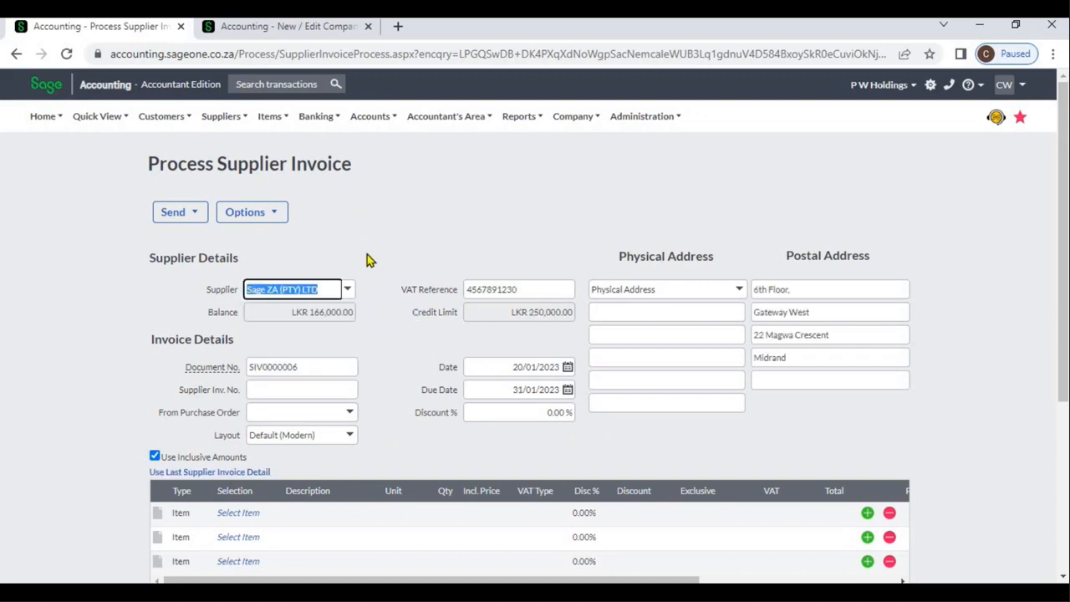
{"action": "left_click", "coordinate": [366, 254]}
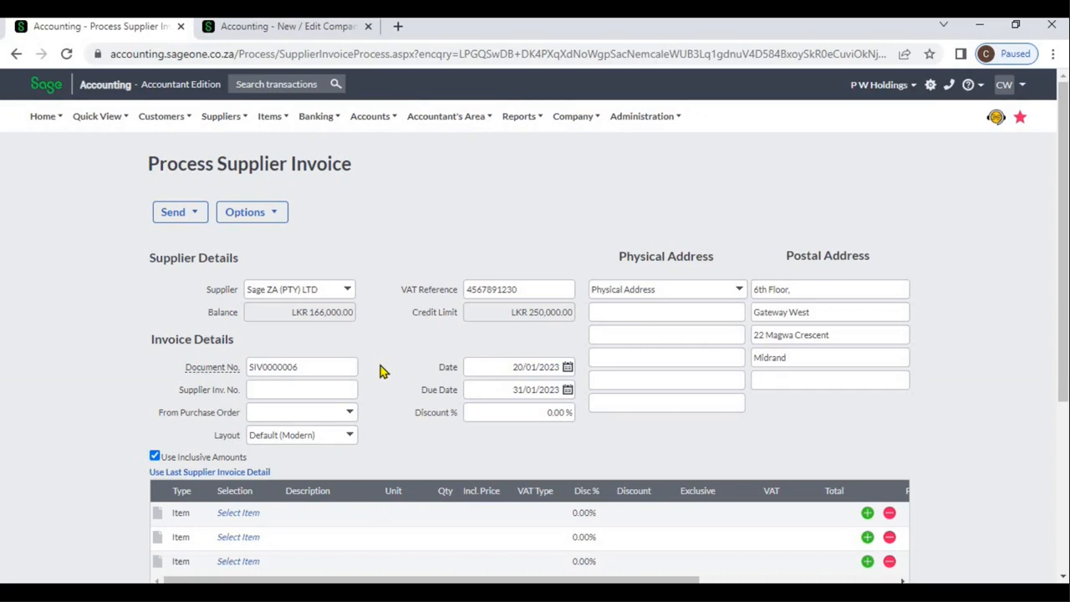
Step: Enter 123 as the supplier invoice number, leaving the automatic document number in place
{"action": "mouse_move", "coordinate": [227, 366]}
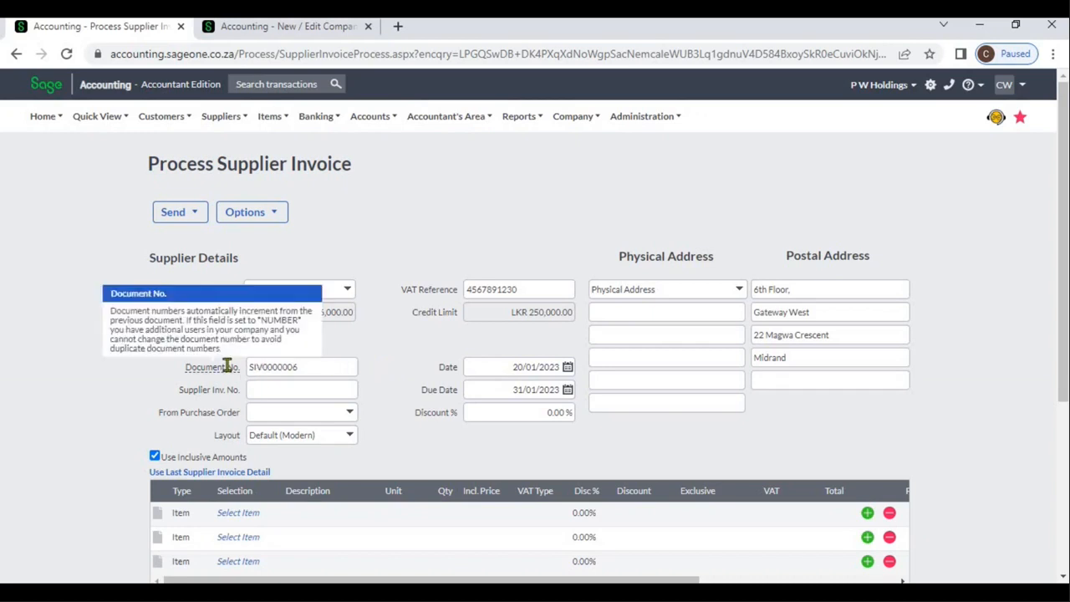
{"action": "left_click", "coordinate": [270, 390]}
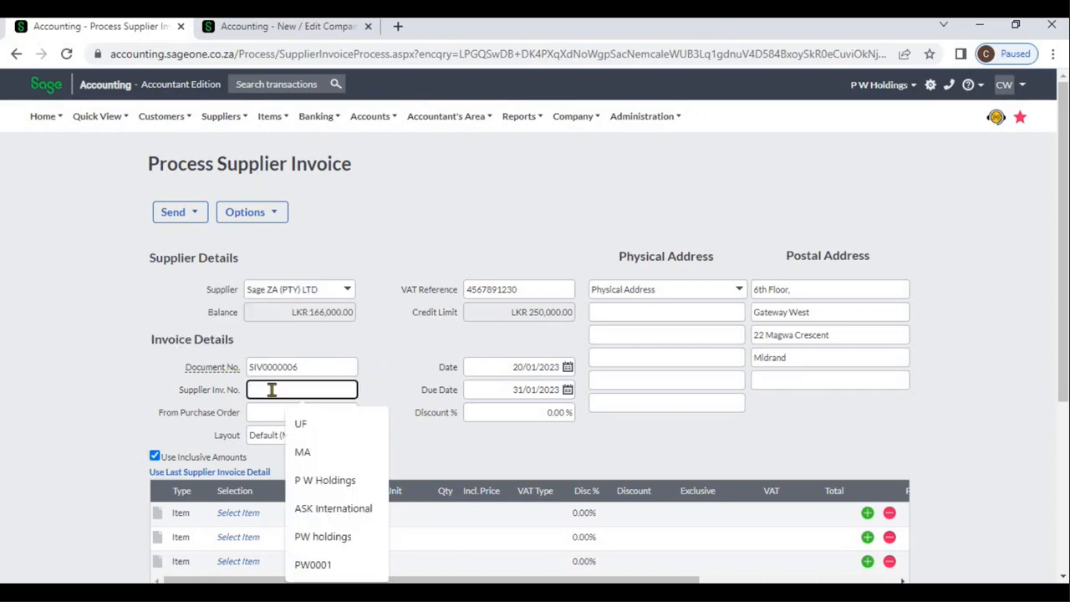
{"action": "type", "text": "123"}
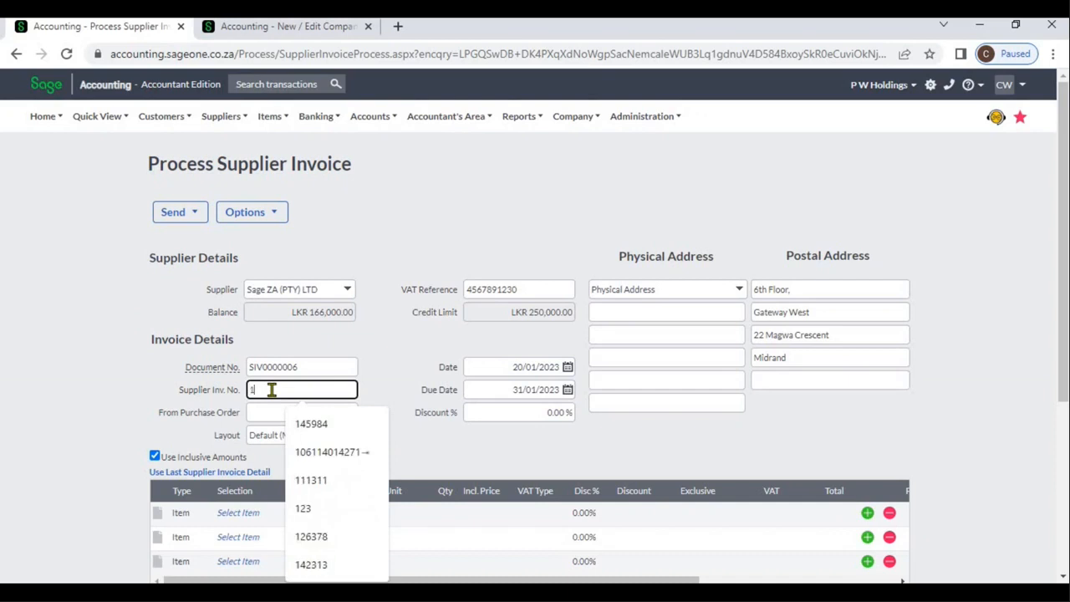
{"action": "left_click", "coordinate": [384, 377]}
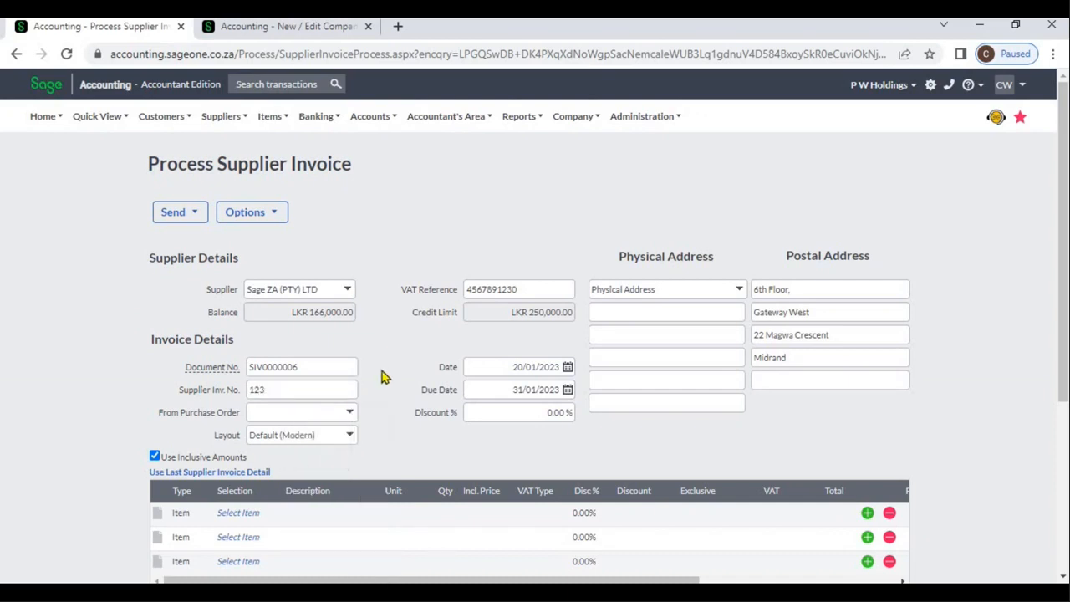
Step: Review the invoice's layout choices, the date and the due date
{"action": "scroll", "coordinate": [384, 377], "scroll_direction": "down", "scroll_amount": 1}
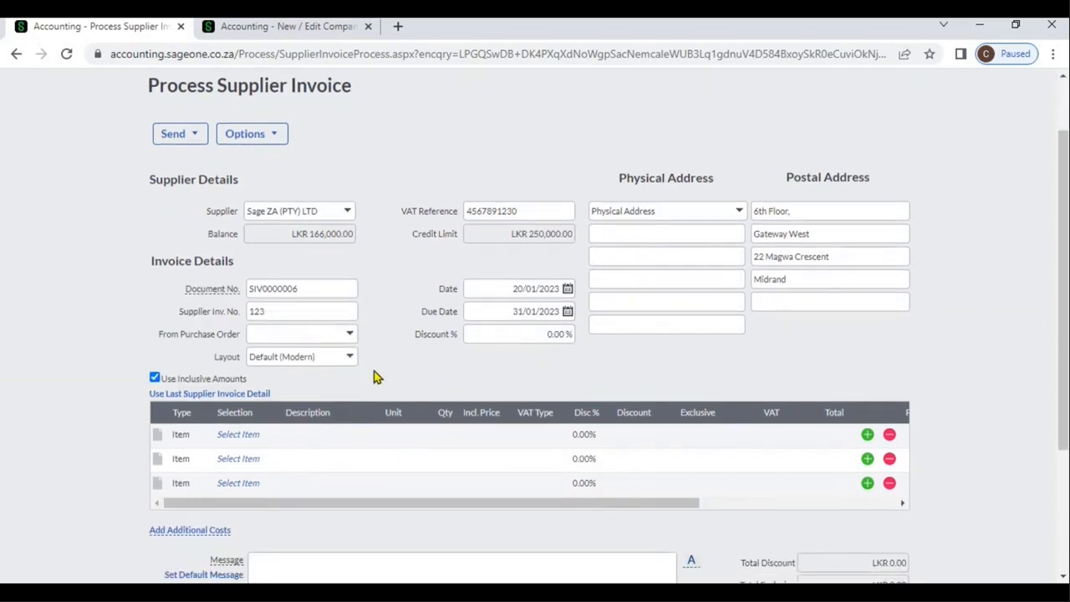
{"action": "left_click", "coordinate": [350, 359]}
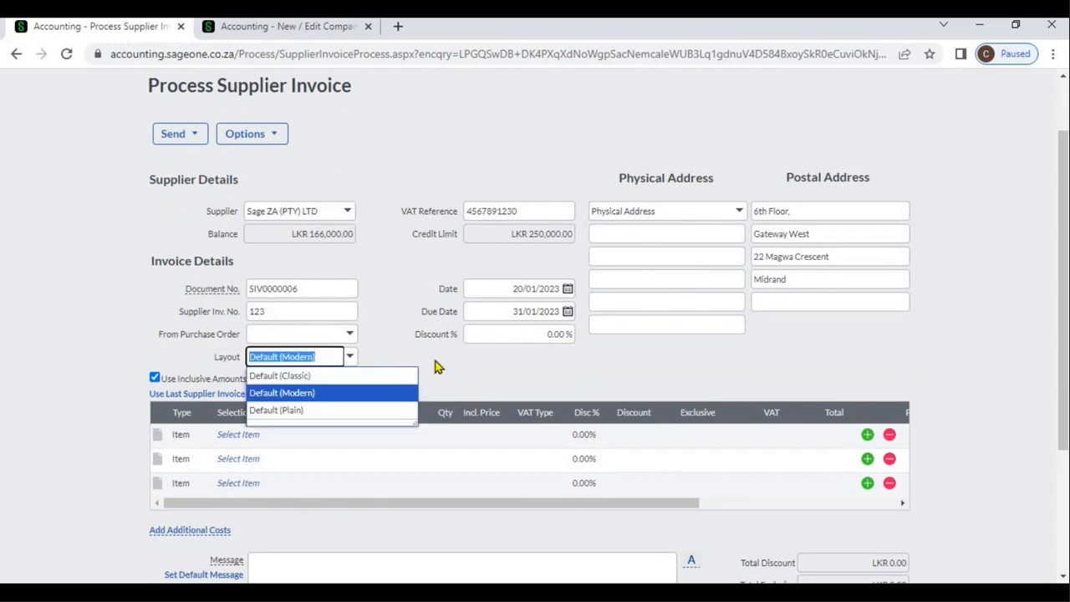
{"action": "left_click", "coordinate": [465, 369]}
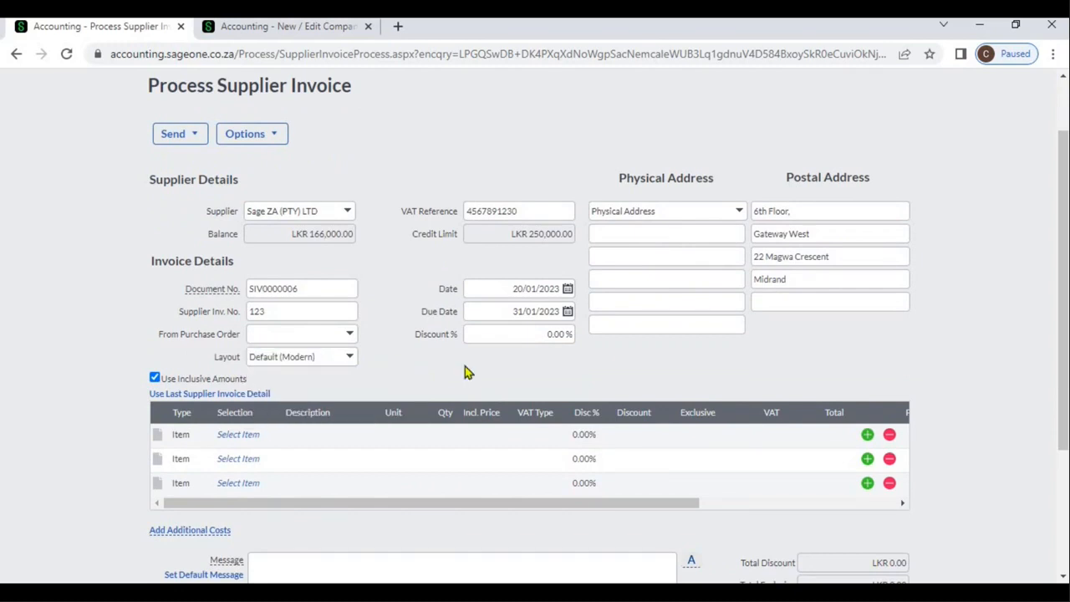
{"action": "left_click", "coordinate": [497, 288]}
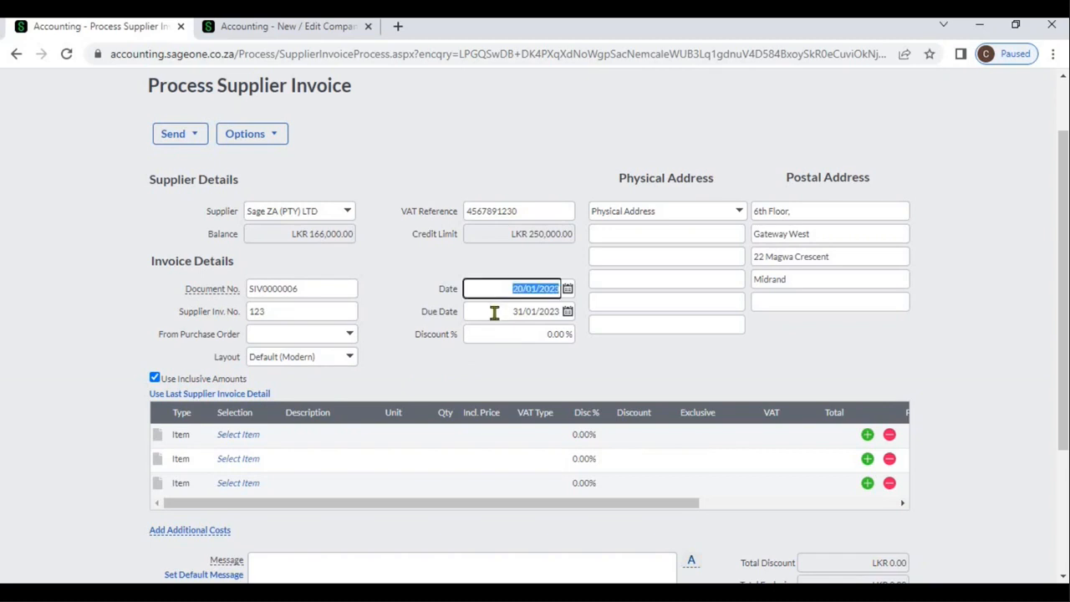
{"action": "left_click", "coordinate": [497, 312]}
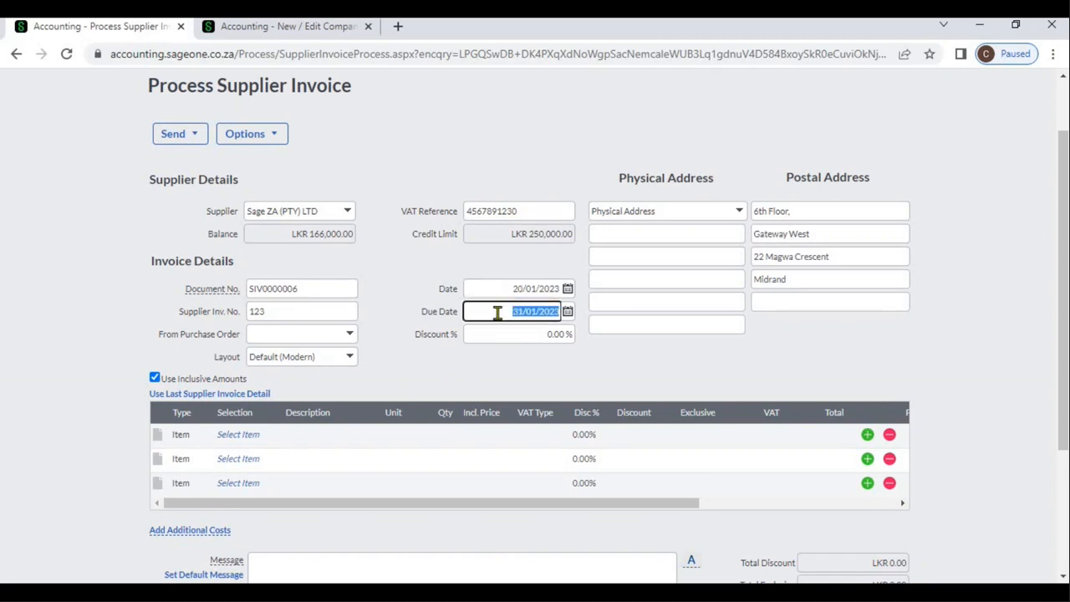
{"action": "left_click", "coordinate": [490, 366]}
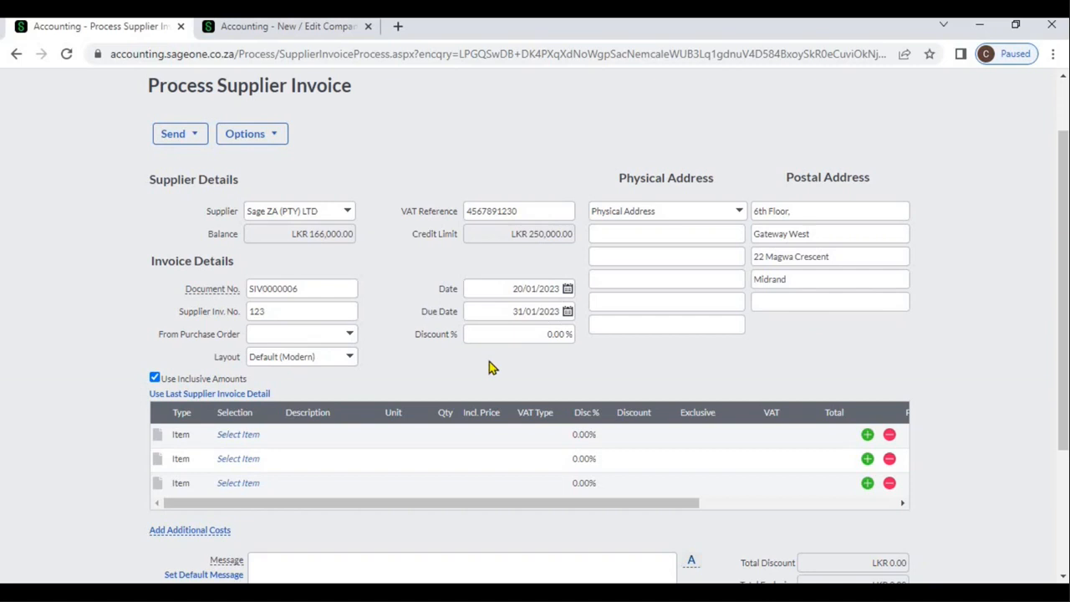
Step: Select item S002 (Sage 50) on the first invoice line
{"action": "left_click", "coordinate": [256, 436]}
{"action": "left_click", "coordinate": [271, 435]}
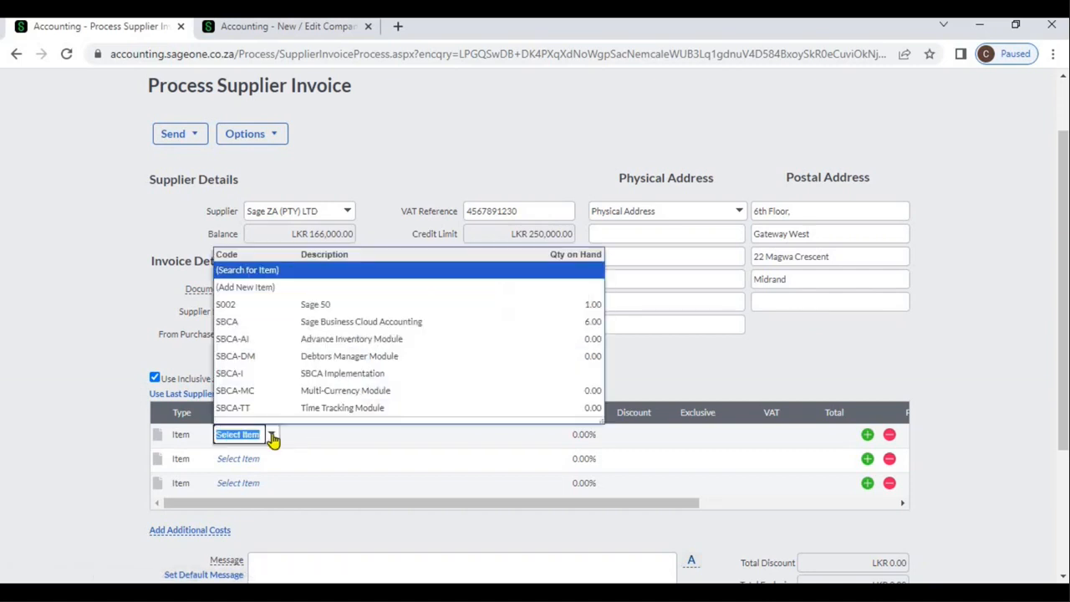
{"action": "left_click", "coordinate": [289, 306]}
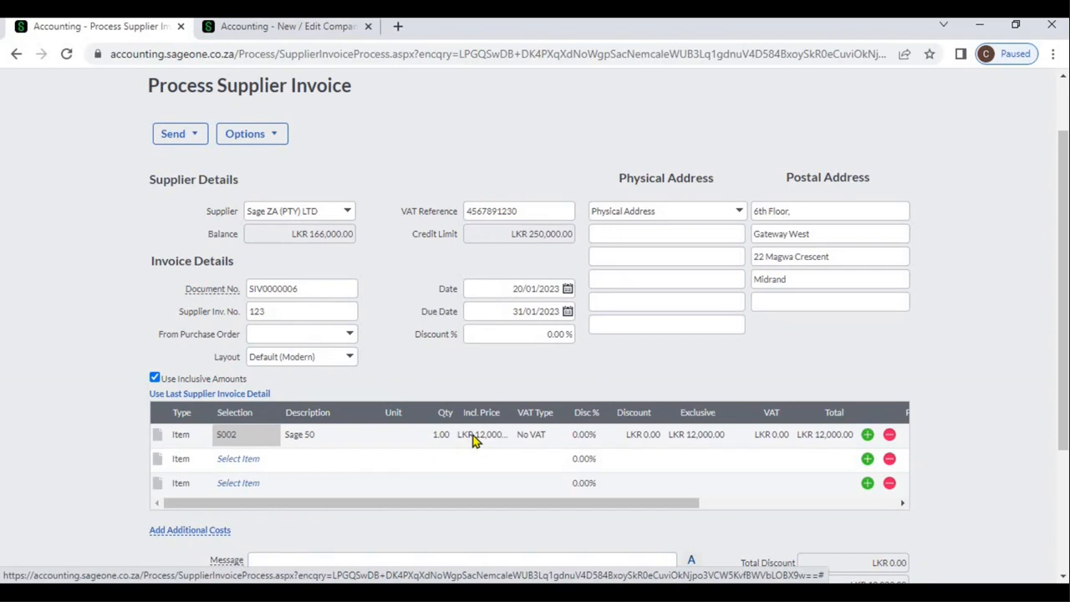
Step: Examine the VAT type options for the Sage 50 line and the projects, departments and cost centre columns
{"action": "left_click", "coordinate": [544, 436]}
{"action": "left_click", "coordinate": [547, 436]}
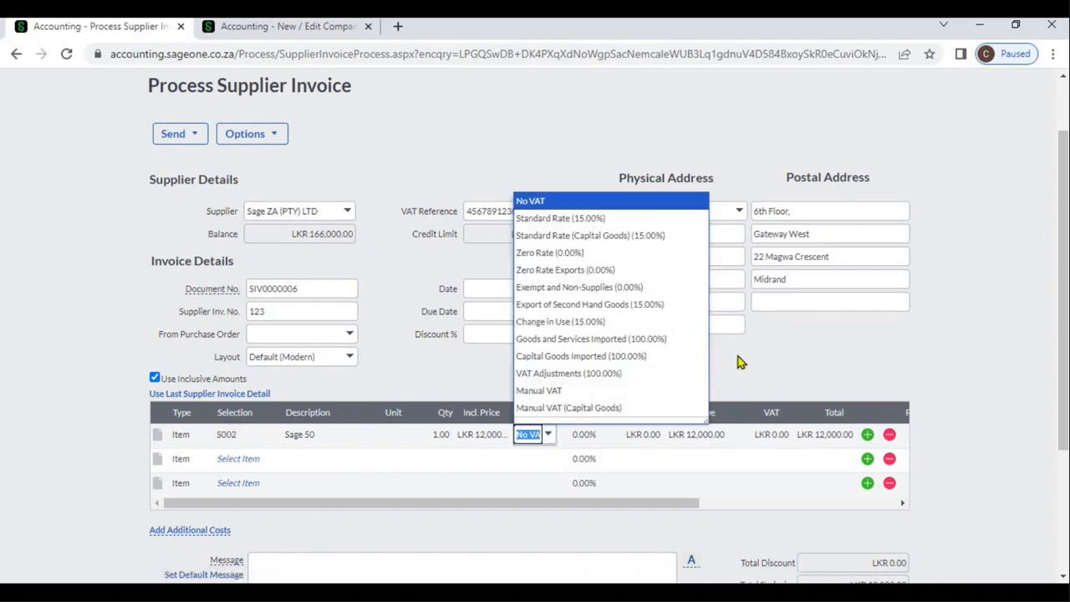
{"action": "left_click", "coordinate": [749, 443]}
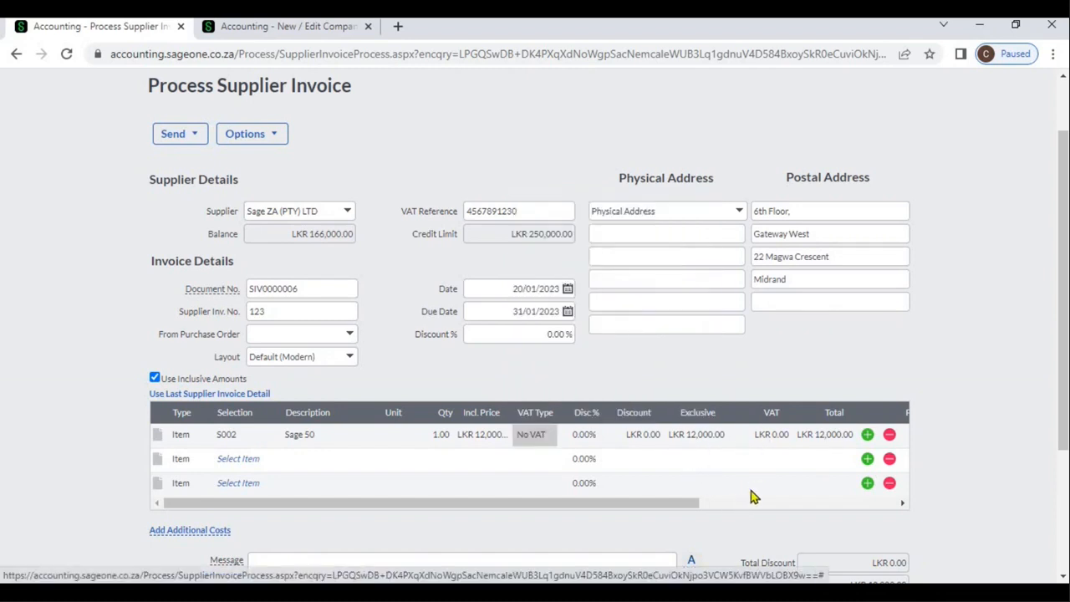
{"action": "left_click", "coordinate": [750, 502]}
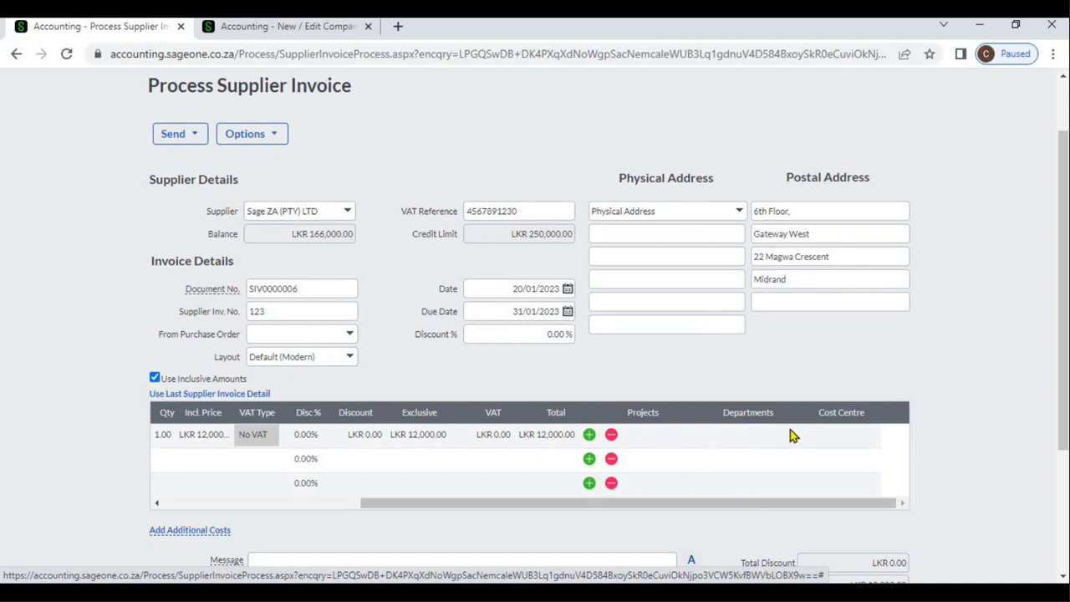
{"action": "left_click", "coordinate": [270, 504]}
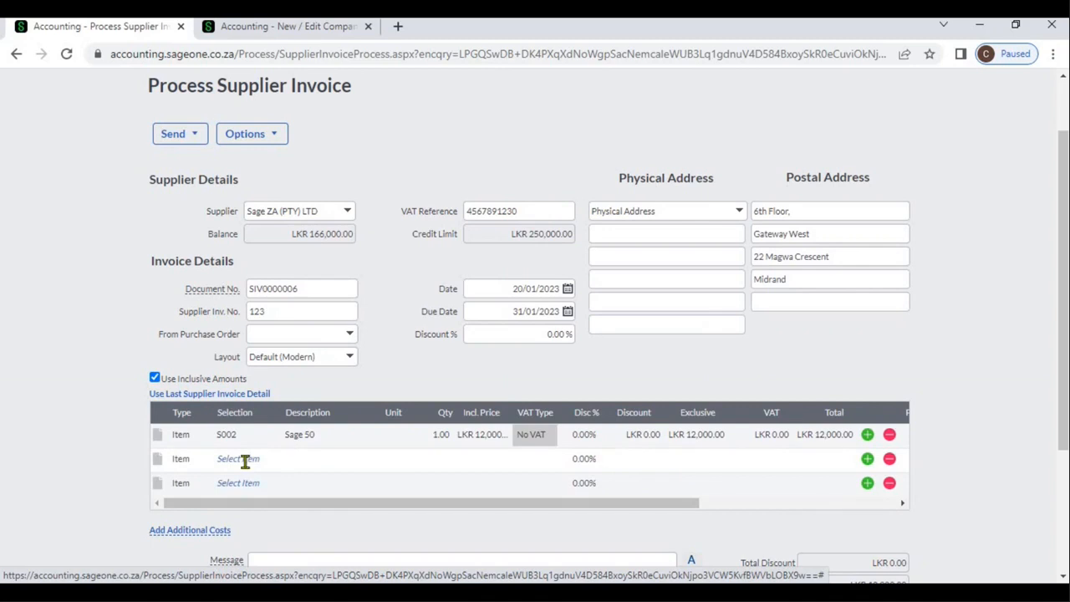
Step: Select item SBCA (Sage Business Cloud Accounting) on the second invoice line
{"action": "left_click", "coordinate": [259, 459]}
{"action": "left_click", "coordinate": [271, 459]}
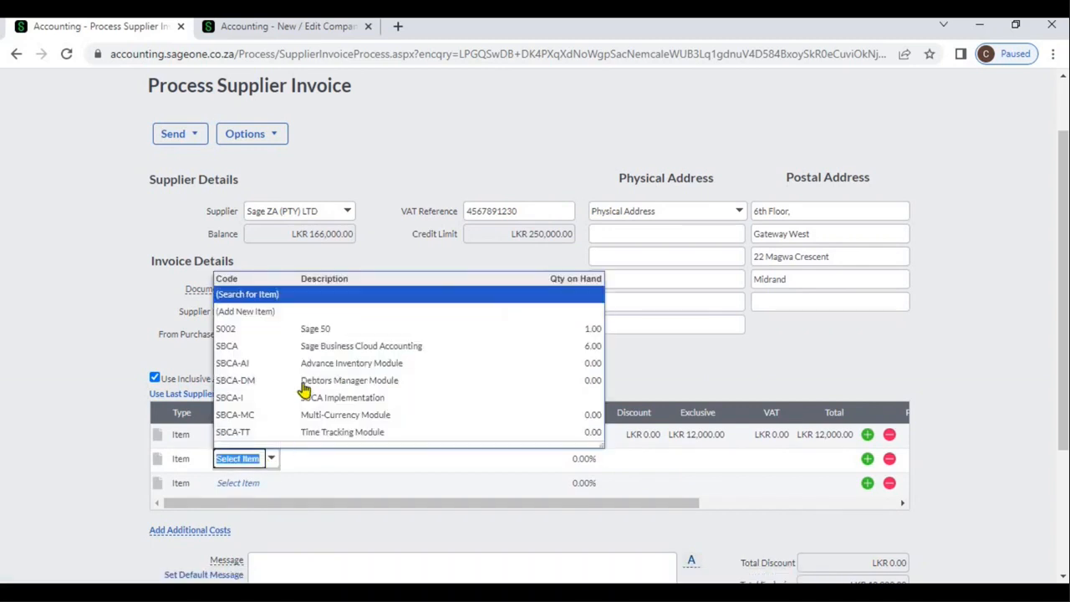
{"action": "left_click", "coordinate": [301, 346]}
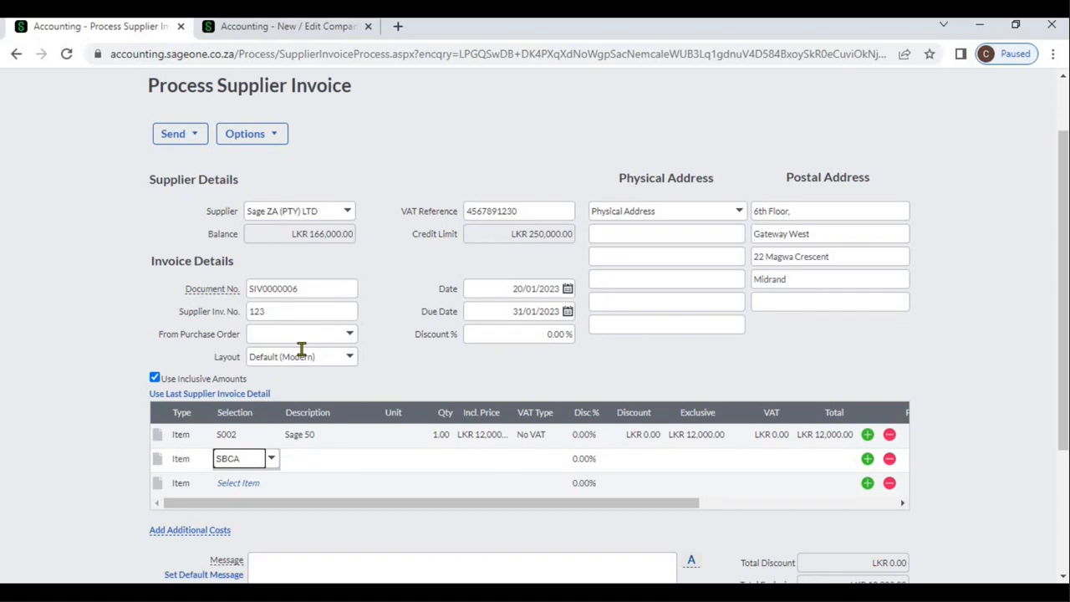
{"action": "key", "text": "Tab"}
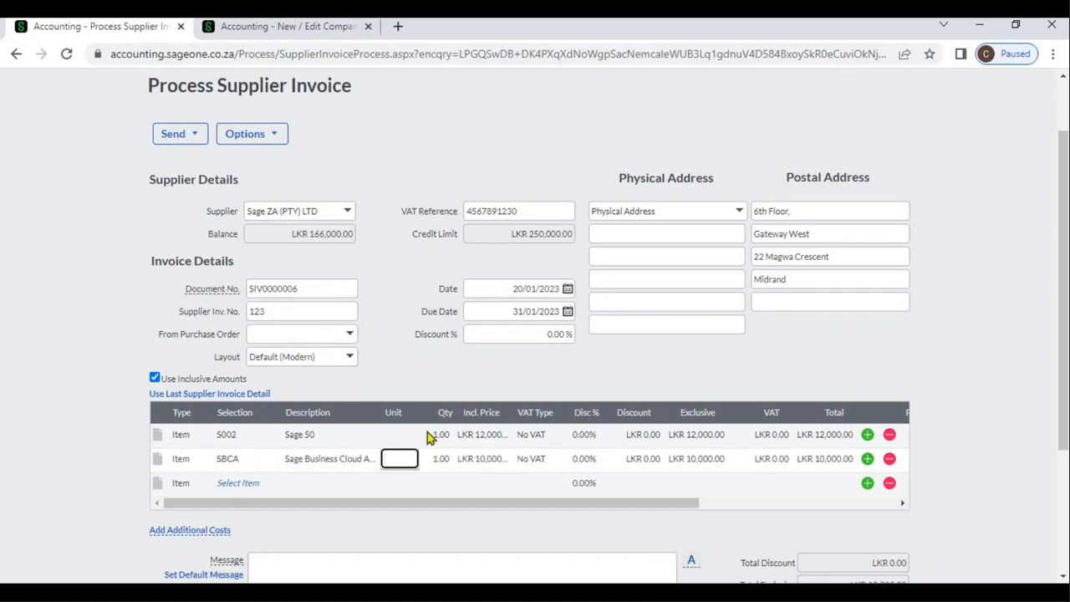
{"action": "left_click", "coordinate": [559, 384]}
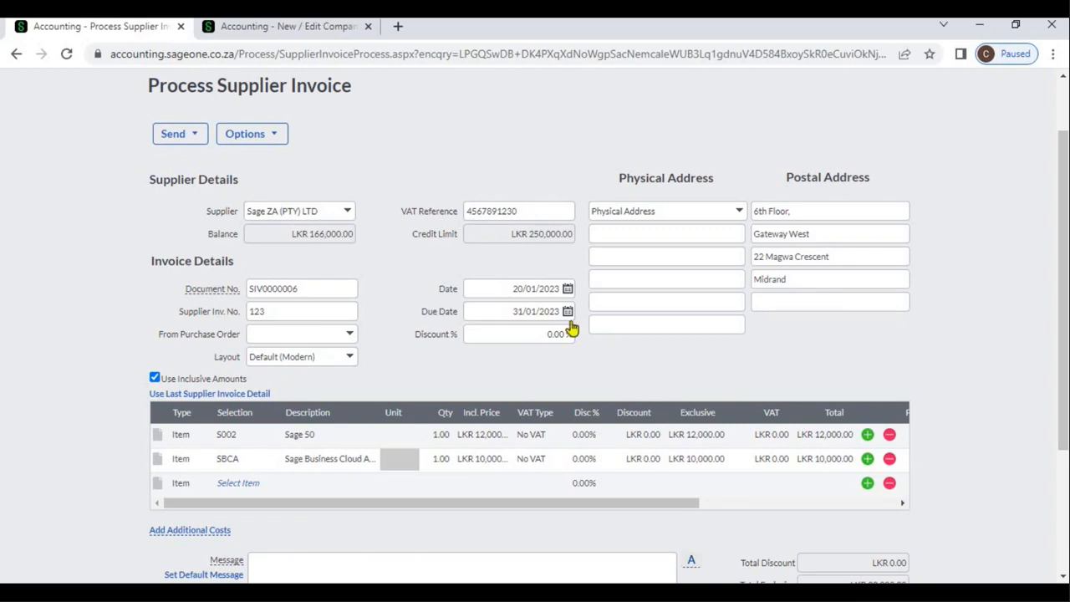
Step: Inspect the overall invoice discount field and the Sage 50 line's discount percentage and amount fields
{"action": "left_click", "coordinate": [539, 341]}
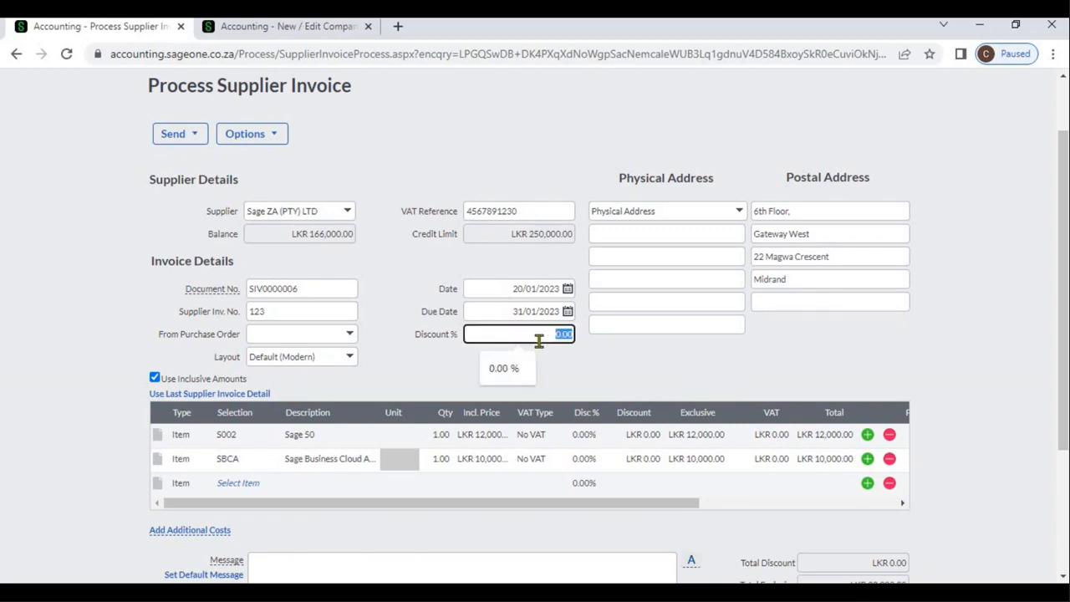
{"action": "left_click", "coordinate": [643, 378]}
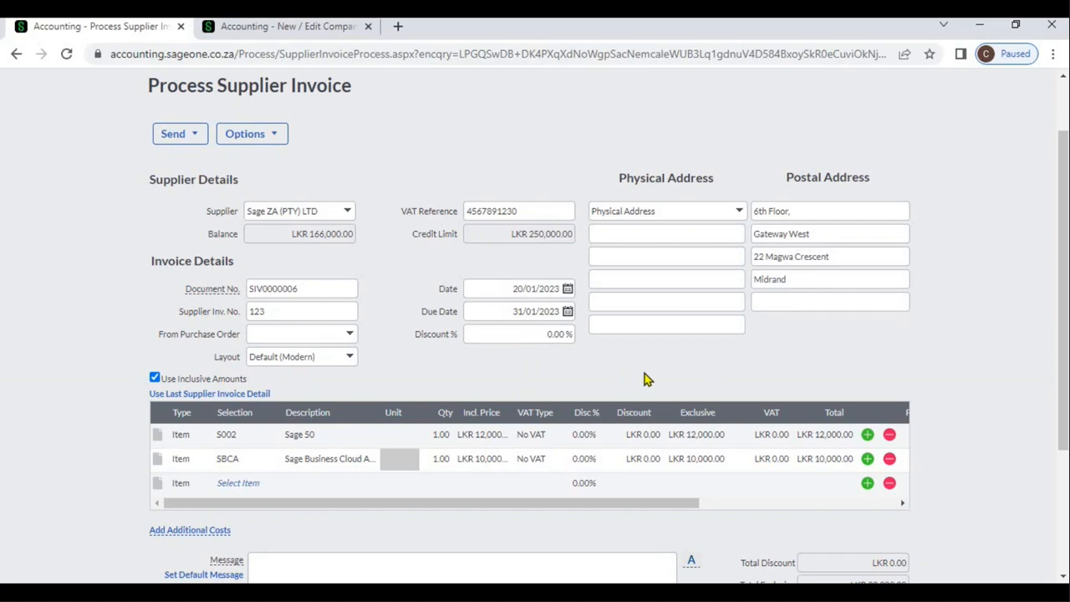
{"action": "left_click", "coordinate": [583, 436]}
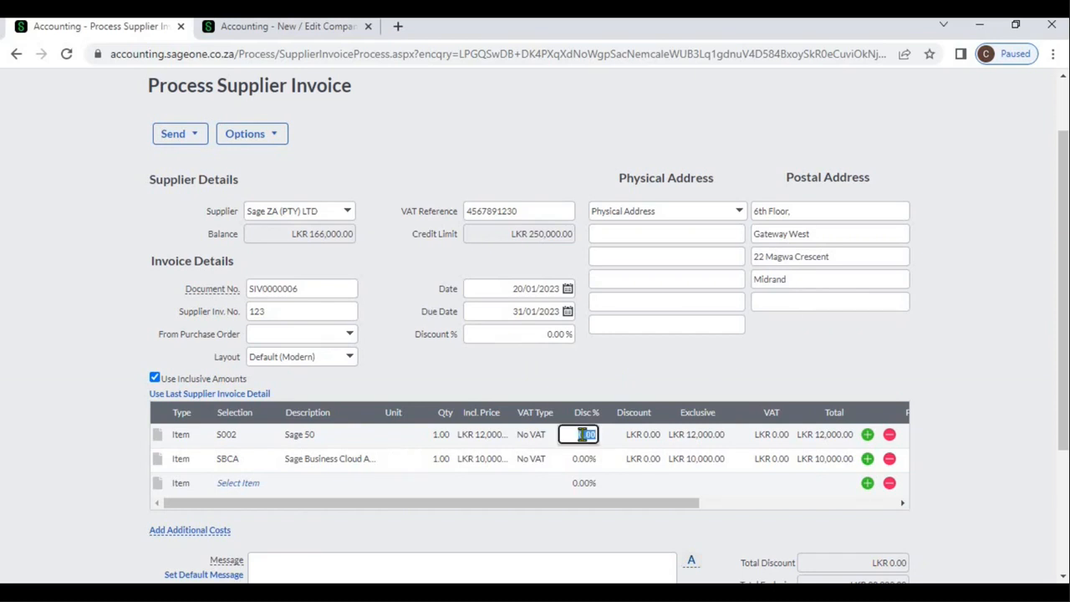
{"action": "left_click", "coordinate": [645, 441]}
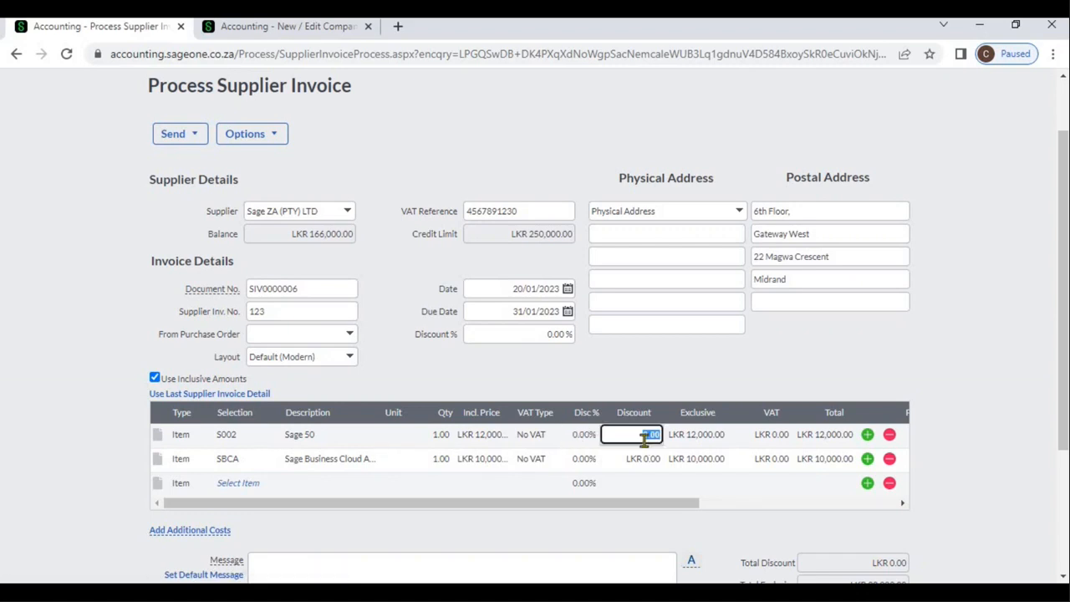
{"action": "left_click", "coordinate": [955, 508]}
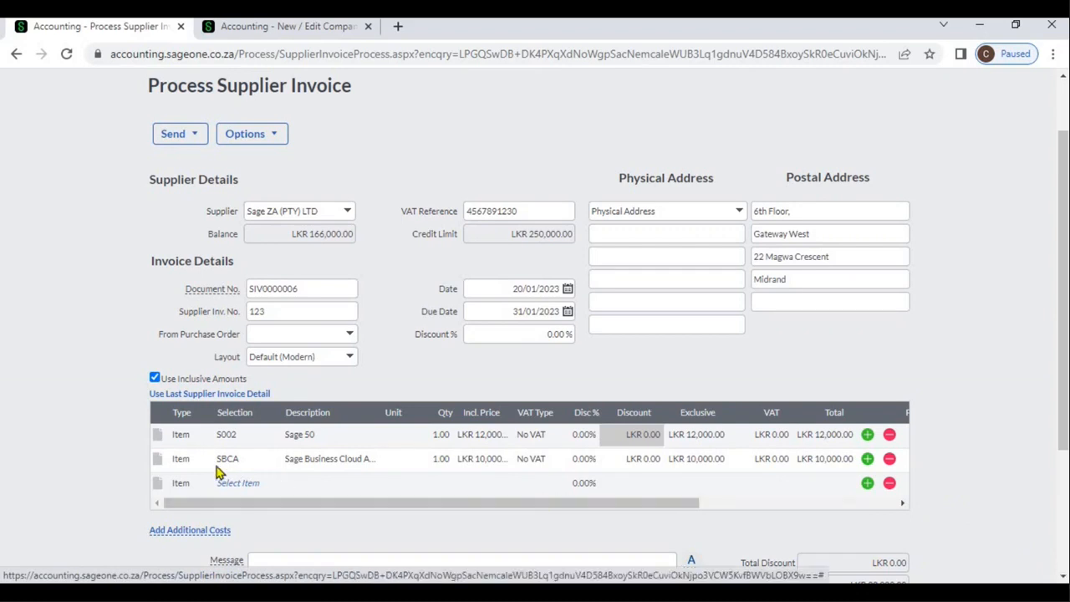
Step: Add the comment SN001 to the Sage Business Cloud Accounting line
{"action": "left_click", "coordinate": [159, 460]}
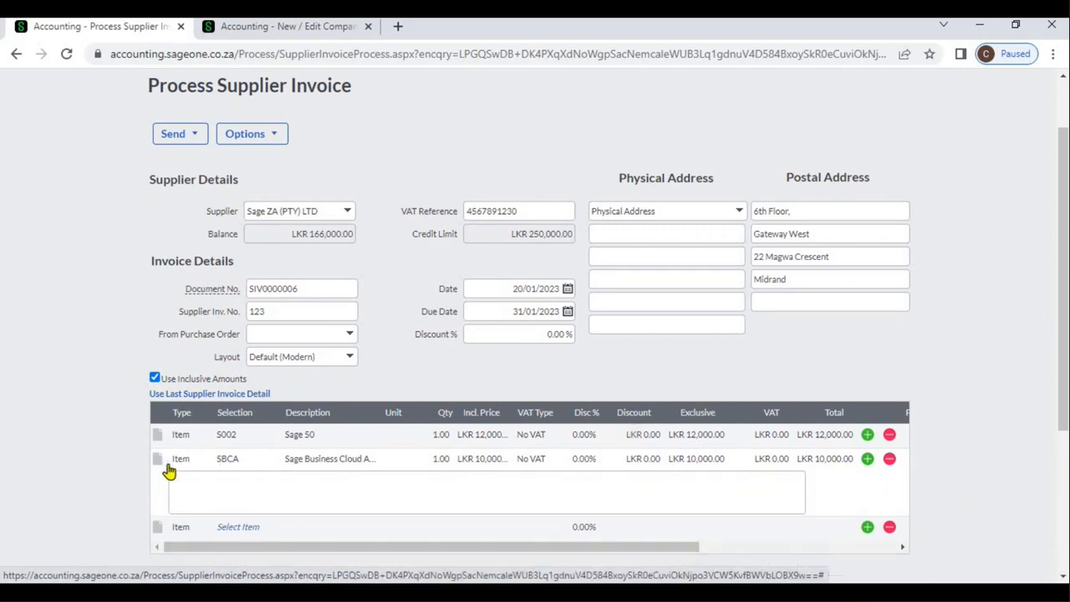
{"action": "left_click", "coordinate": [191, 480]}
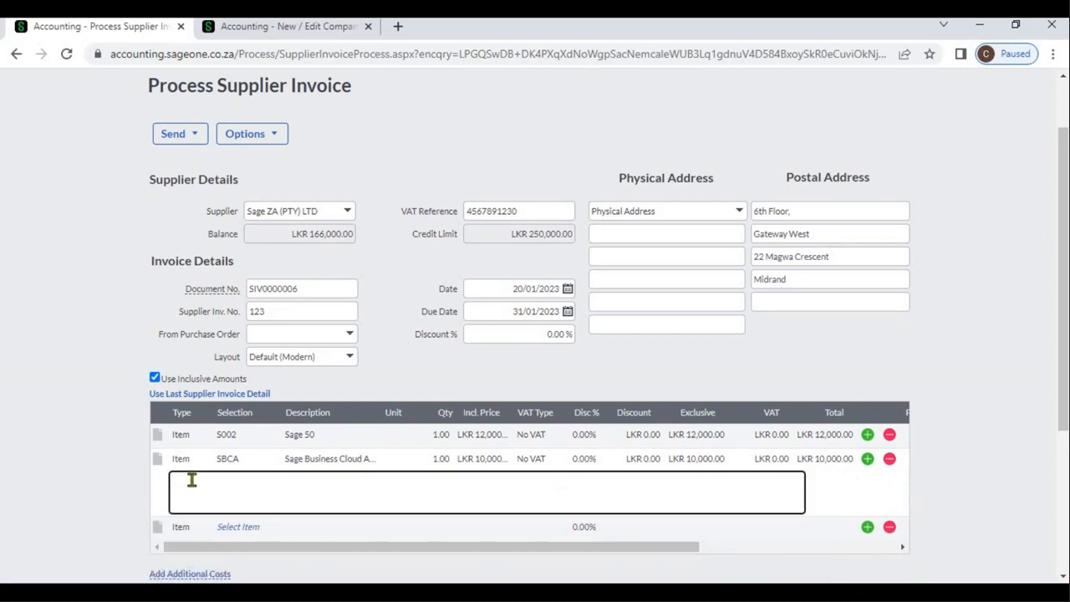
{"action": "type", "text": "SN001"}
{"action": "left_click", "coordinate": [961, 485]}
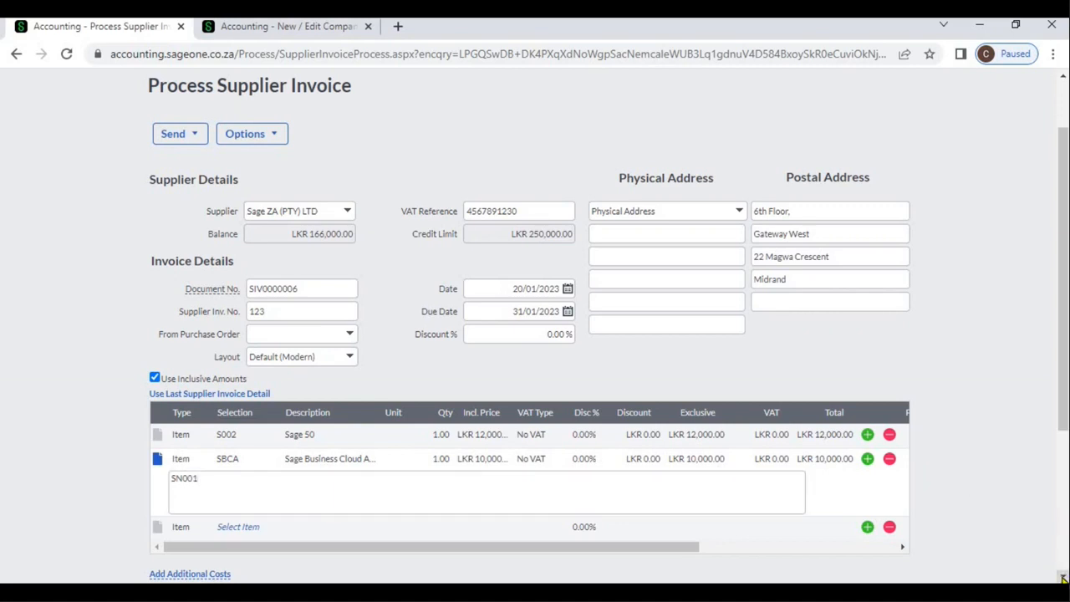
{"action": "scroll", "coordinate": [1062, 578], "scroll_direction": "down", "scroll_amount": 3}
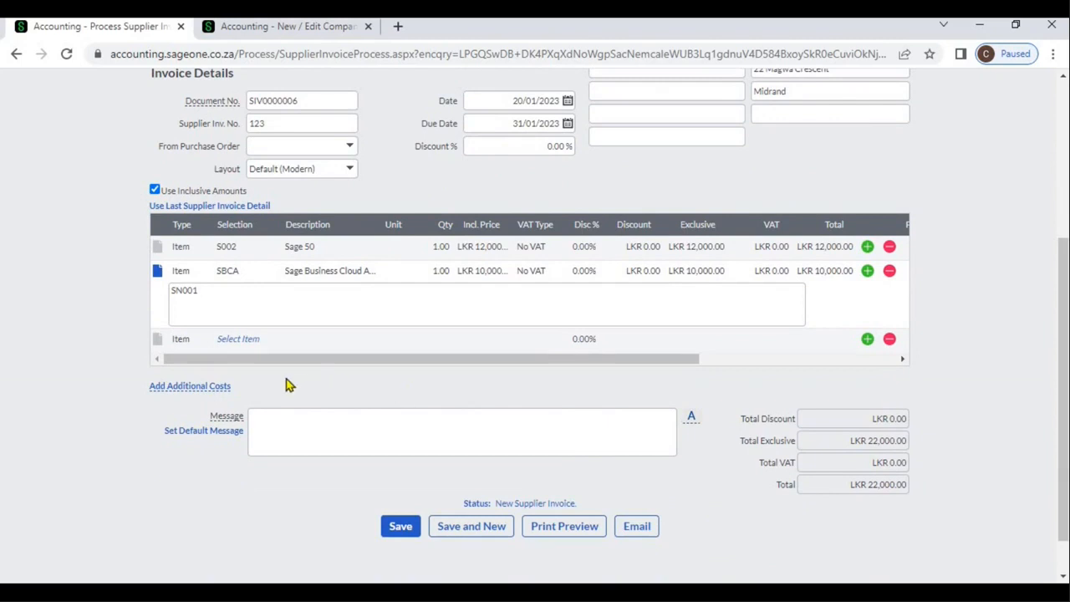
Step: Add an additional costs section to the invoice and select Sage as the supplier of its first line
{"action": "left_click", "coordinate": [190, 386]}
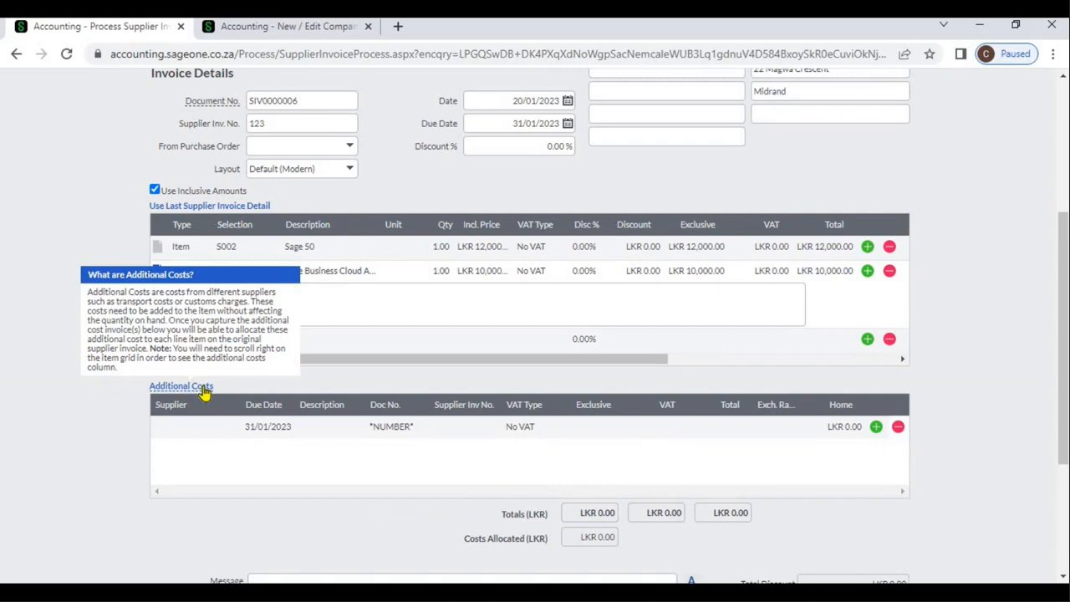
{"action": "left_click", "coordinate": [186, 428]}
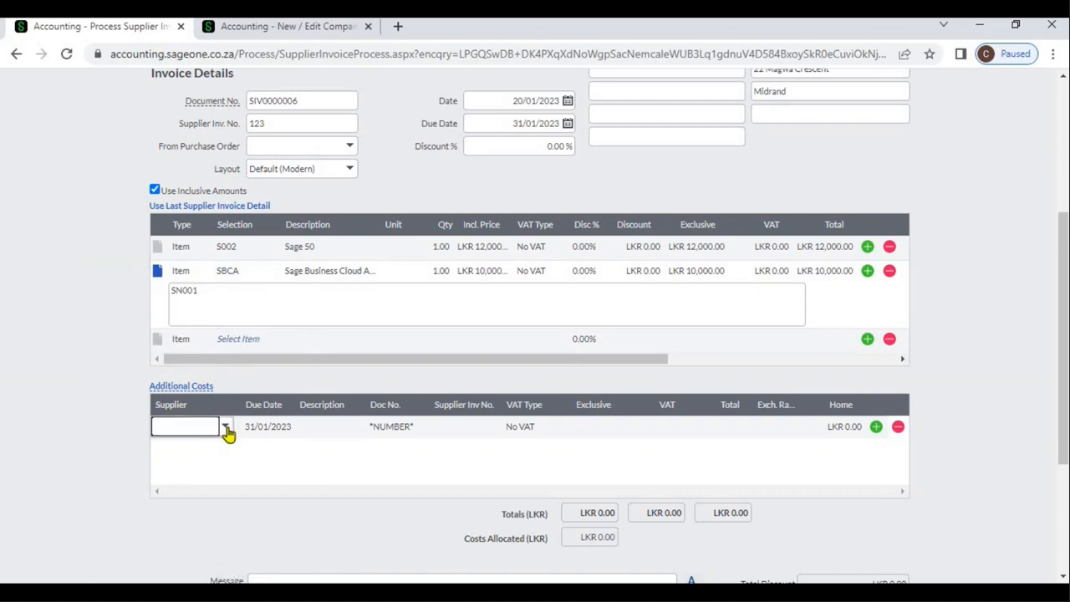
{"action": "left_click", "coordinate": [225, 428]}
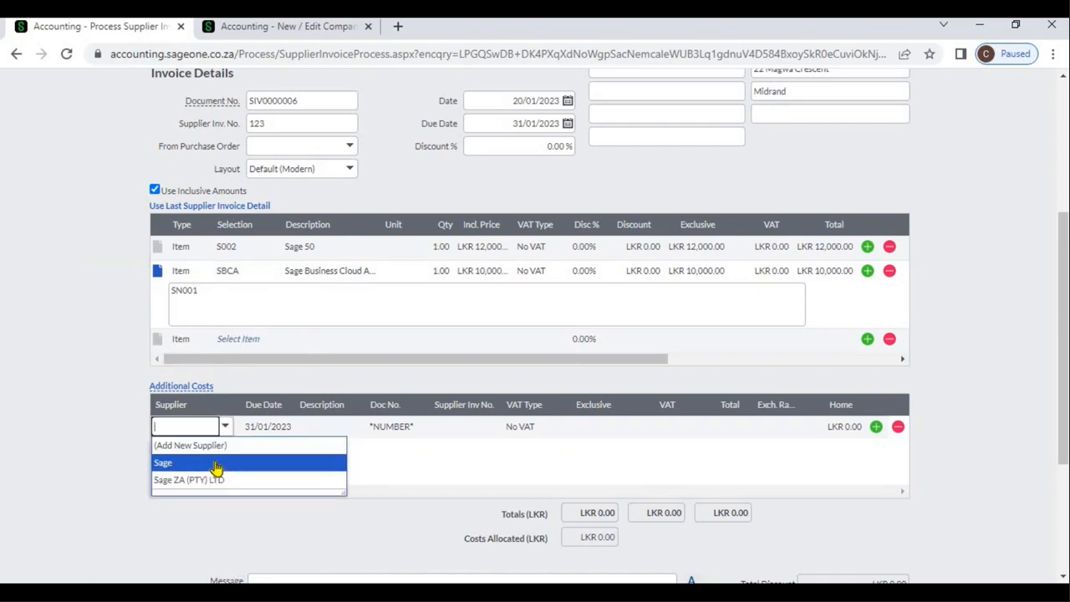
{"action": "left_click", "coordinate": [216, 465]}
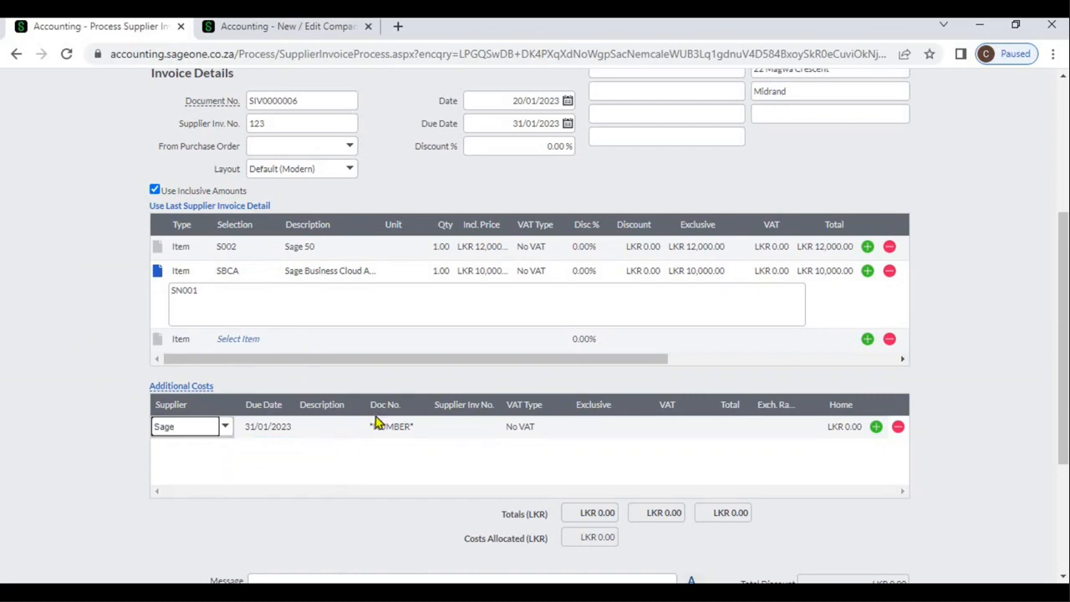
Step: Enter S005 as the supplier invoice number on the Sage additional cost line
{"action": "left_click", "coordinate": [326, 426]}
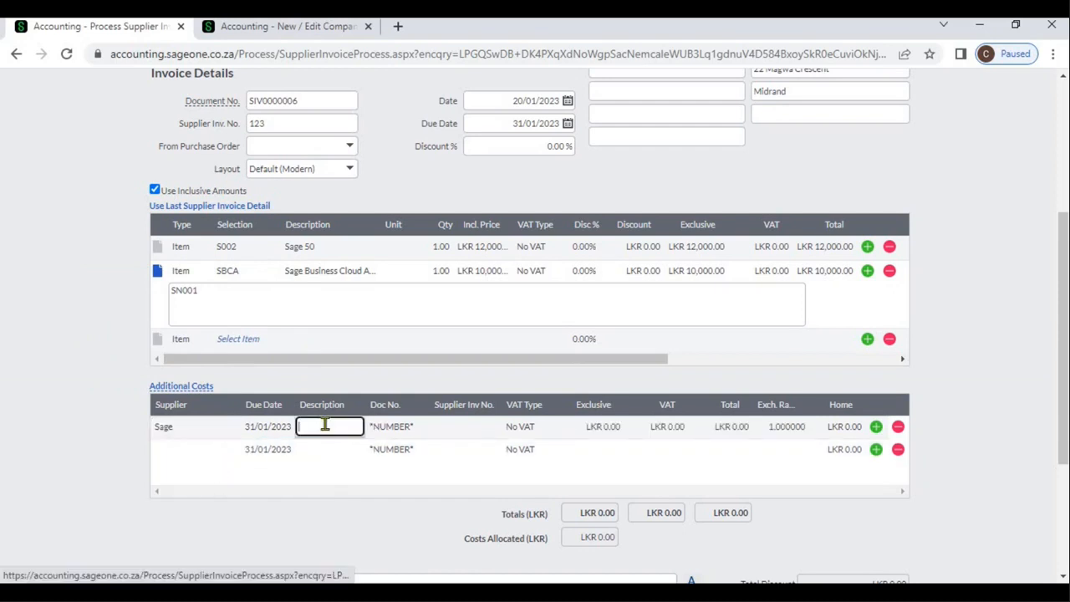
{"action": "left_click", "coordinate": [399, 429]}
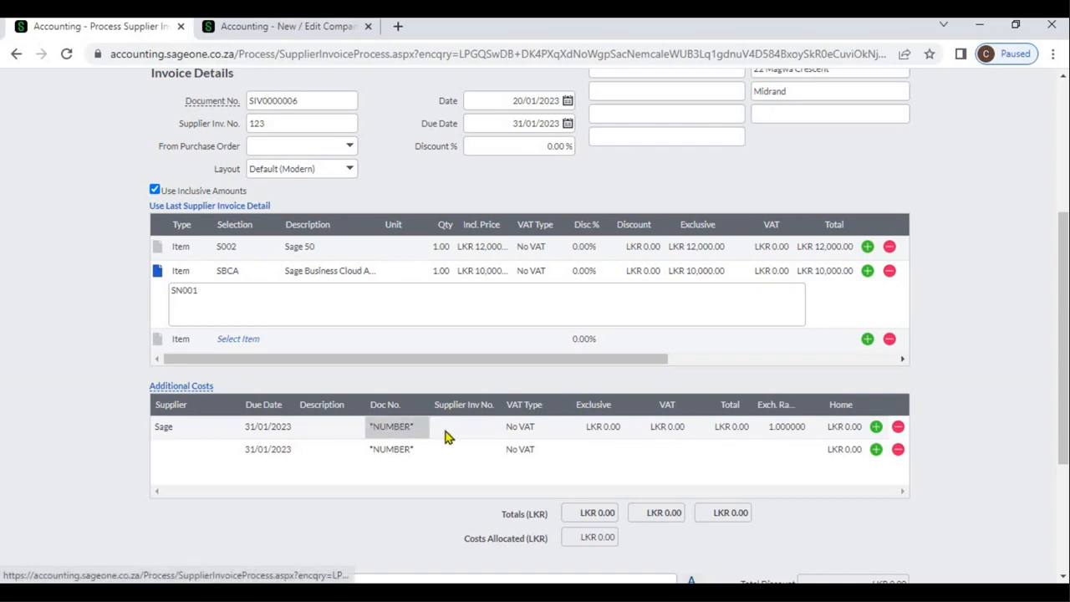
{"action": "left_click", "coordinate": [445, 429]}
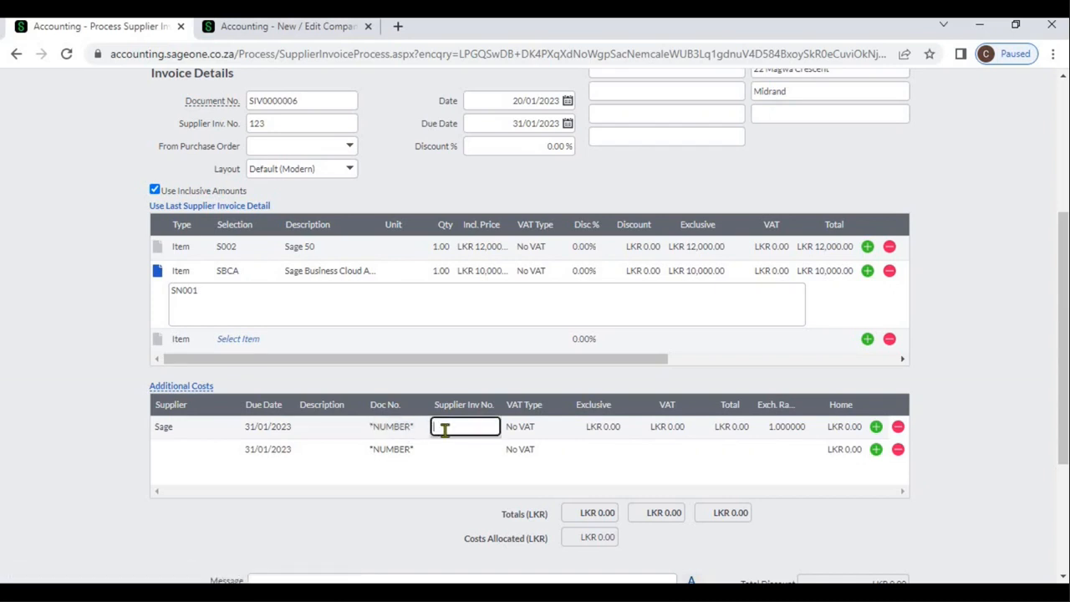
{"action": "type", "text": "S005"}
{"action": "key", "text": "Tab"}
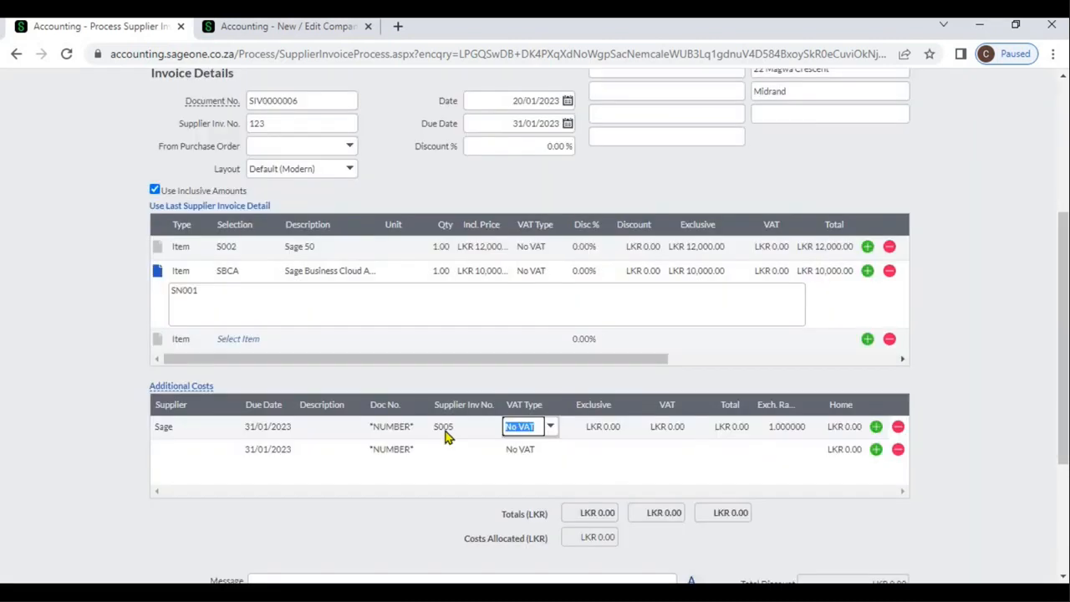
Step: Set the additional cost's exclusive amount to 1000 and check how it is allocated to the item lines
{"action": "key", "text": "Tab"}
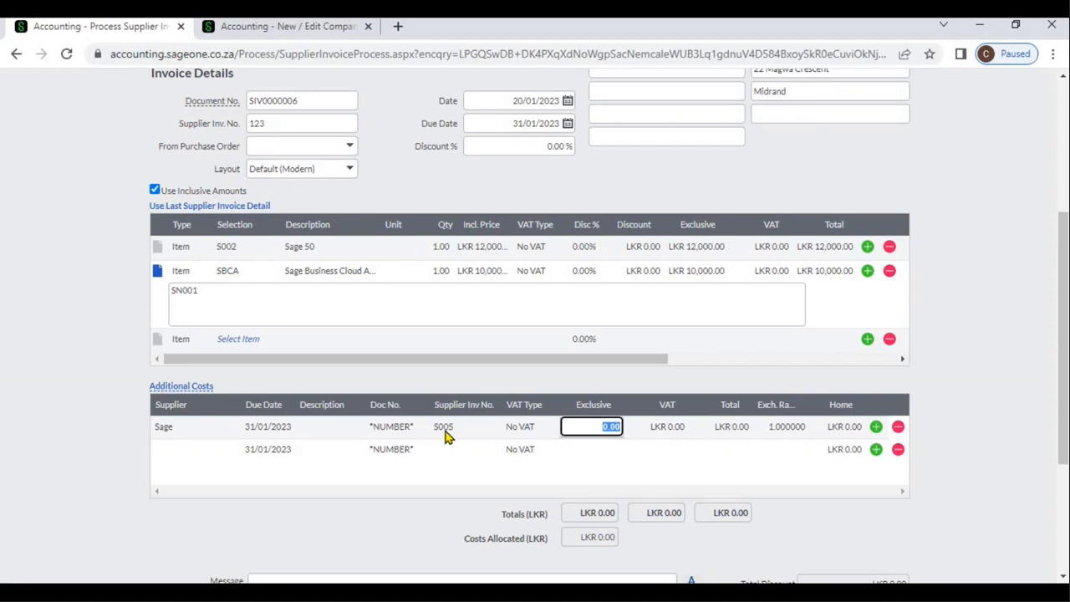
{"action": "type", "text": "1"}
{"action": "type", "text": "000"}
{"action": "key", "text": "Tab"}
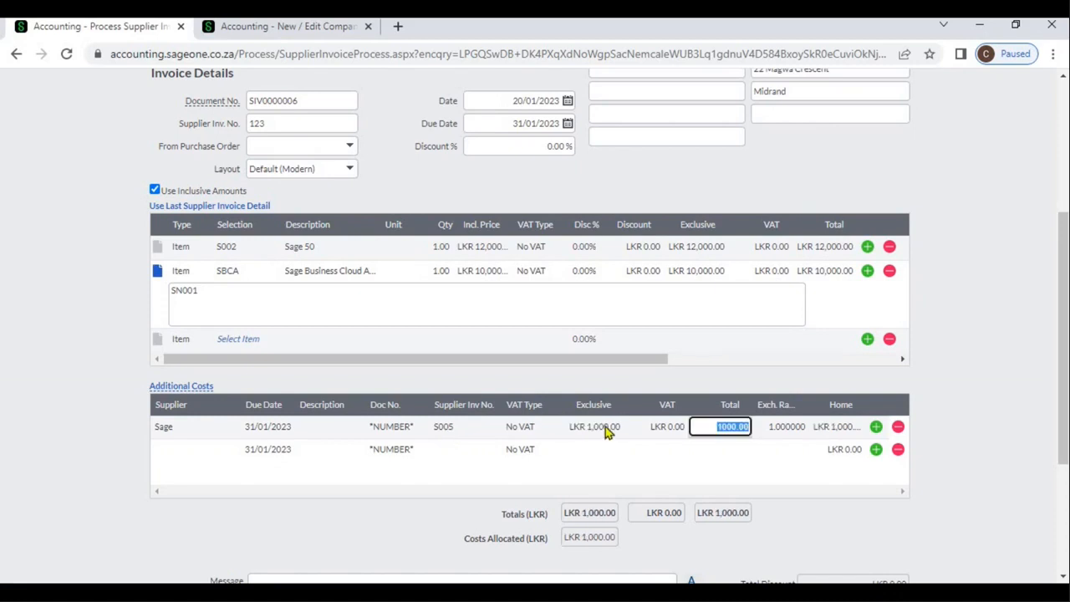
{"action": "left_click", "coordinate": [711, 361]}
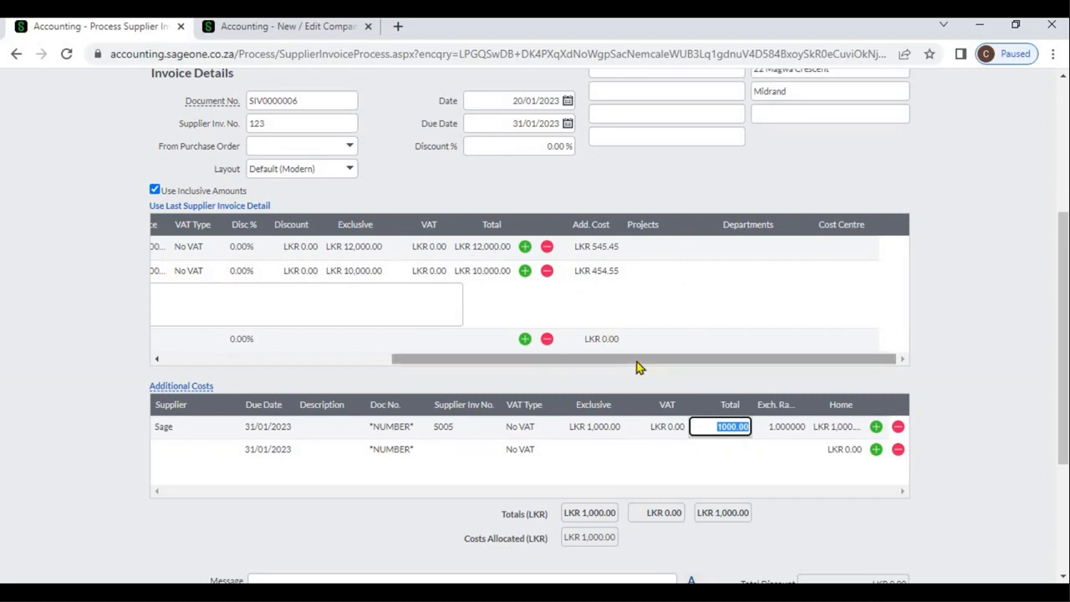
Step: Set the exclusive amount of the Sage additional cost line to 2200
{"action": "left_click", "coordinate": [610, 425]}
{"action": "type", "text": "2200"}
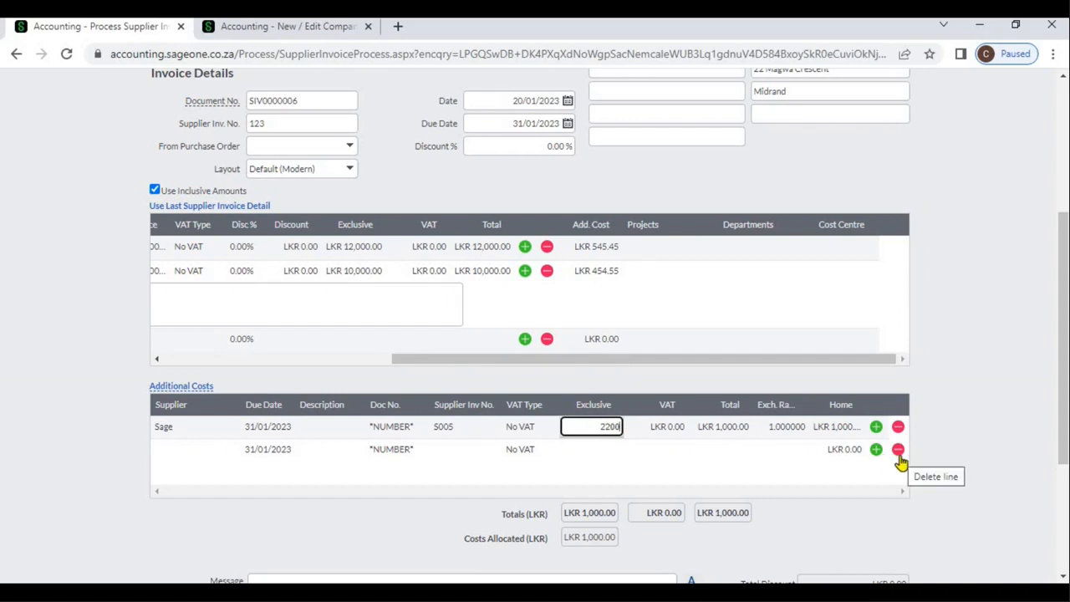
{"action": "key", "text": "Tab"}
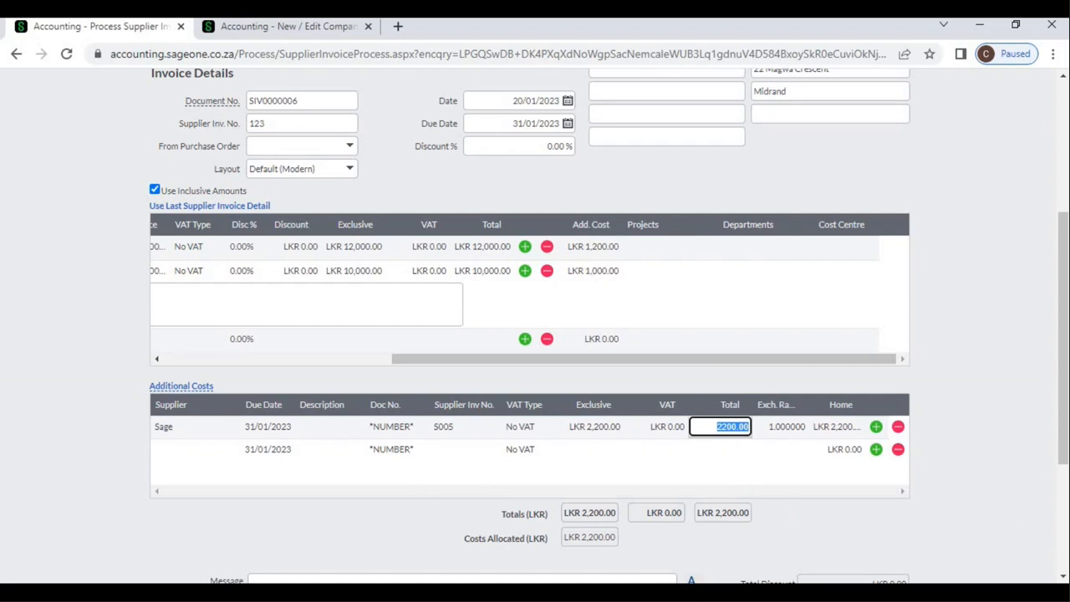
{"action": "scroll", "coordinate": [1060, 539], "scroll_direction": "down", "scroll_amount": 3}
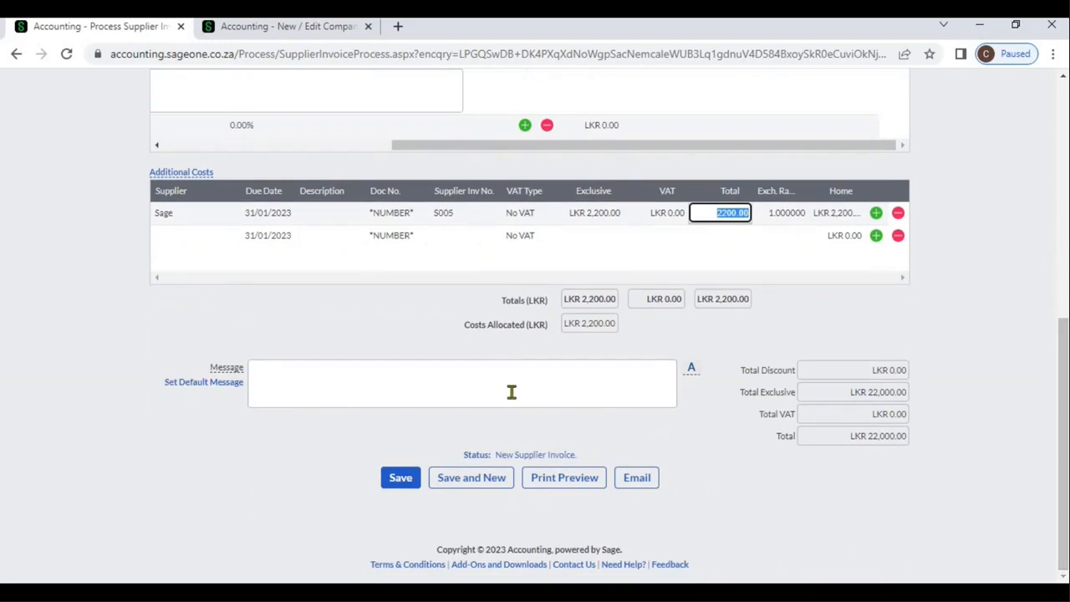
{"action": "key", "text": "Tab"}
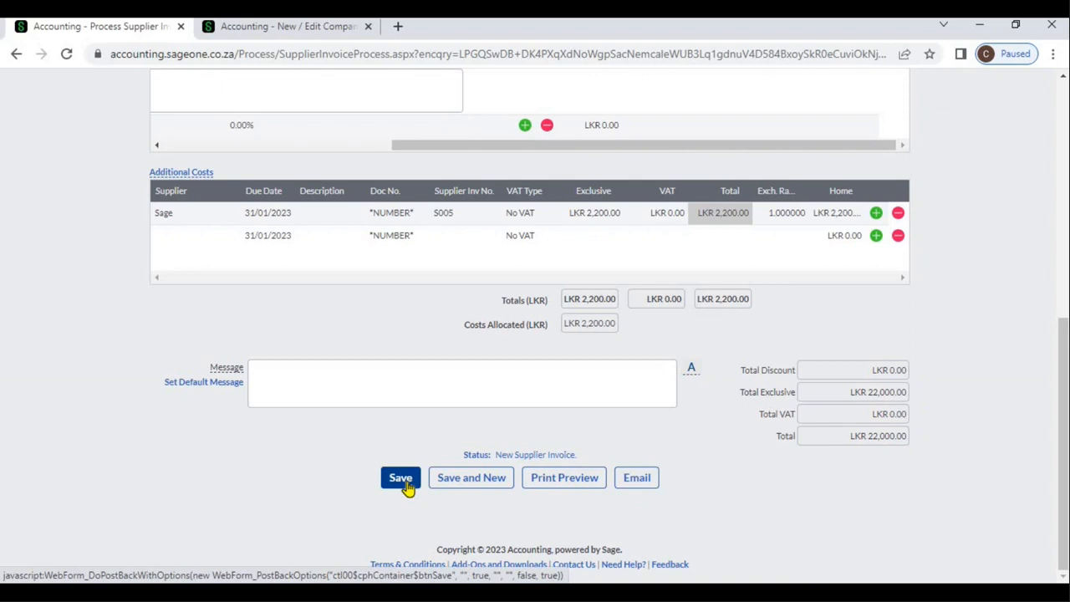
Step: Inspect the invoice's user defined text and date fields, leaving them empty
{"action": "left_click", "coordinate": [1060, 205]}
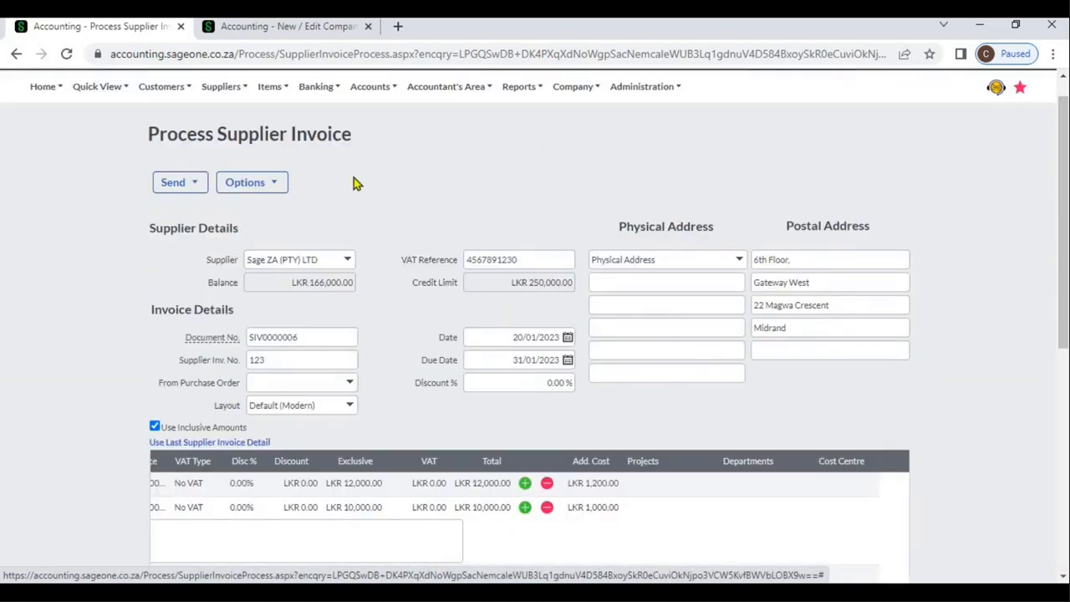
{"action": "left_click", "coordinate": [277, 183]}
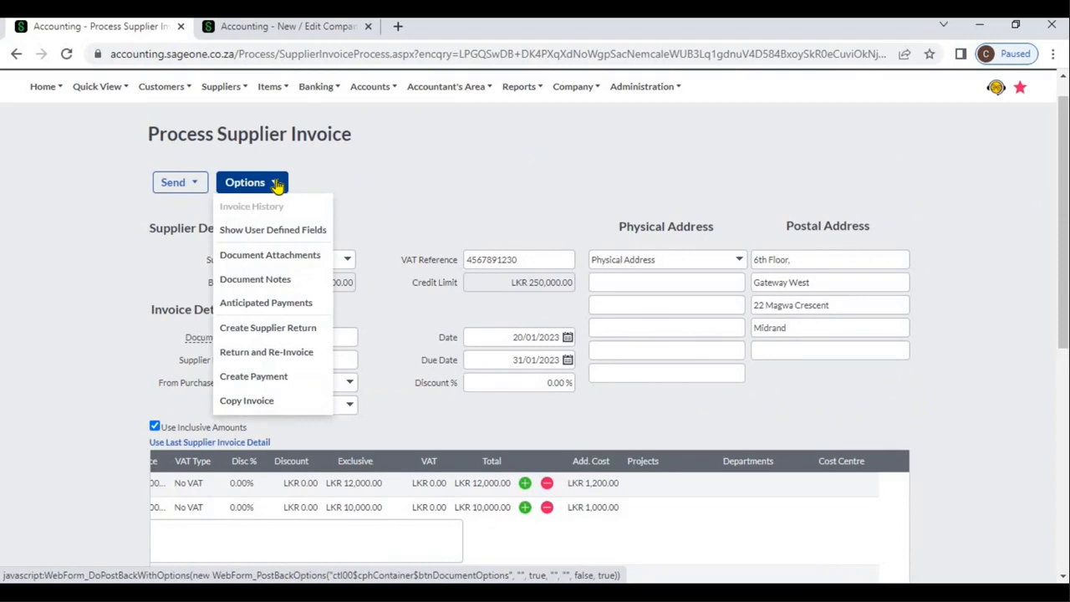
{"action": "left_click", "coordinate": [313, 234]}
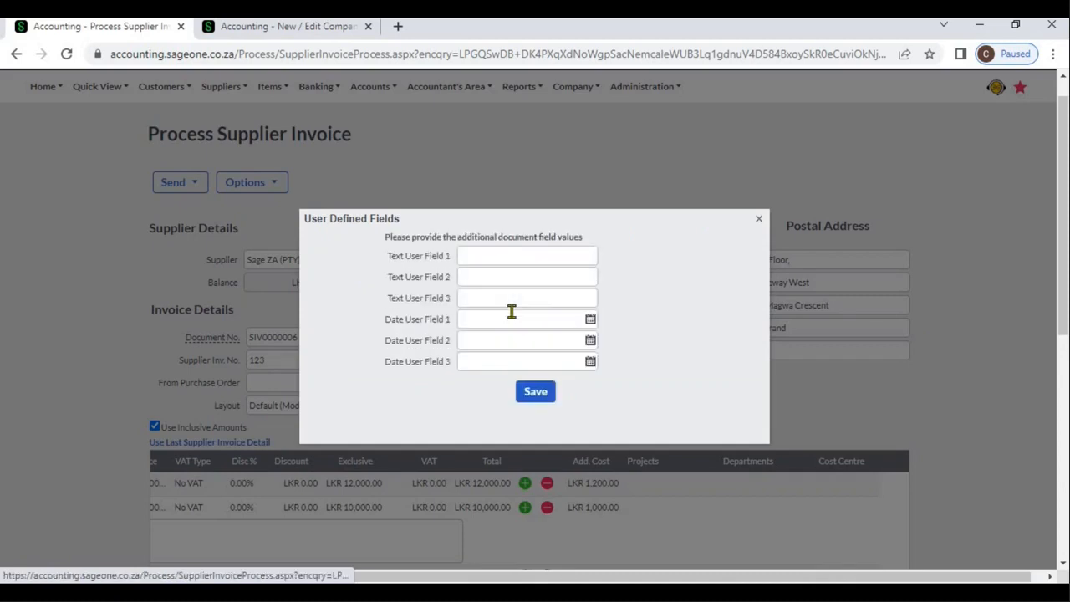
{"action": "left_click", "coordinate": [759, 222]}
Step: Save the invoice to access its document attachments, and close the attachments without adding a file
{"action": "left_click", "coordinate": [277, 185]}
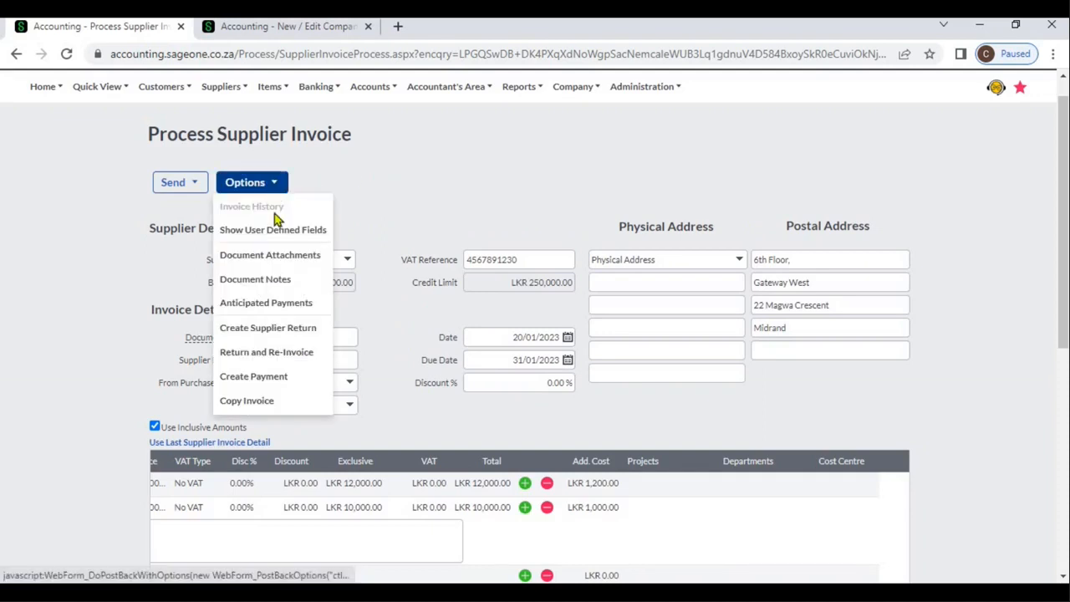
{"action": "left_click", "coordinate": [274, 256]}
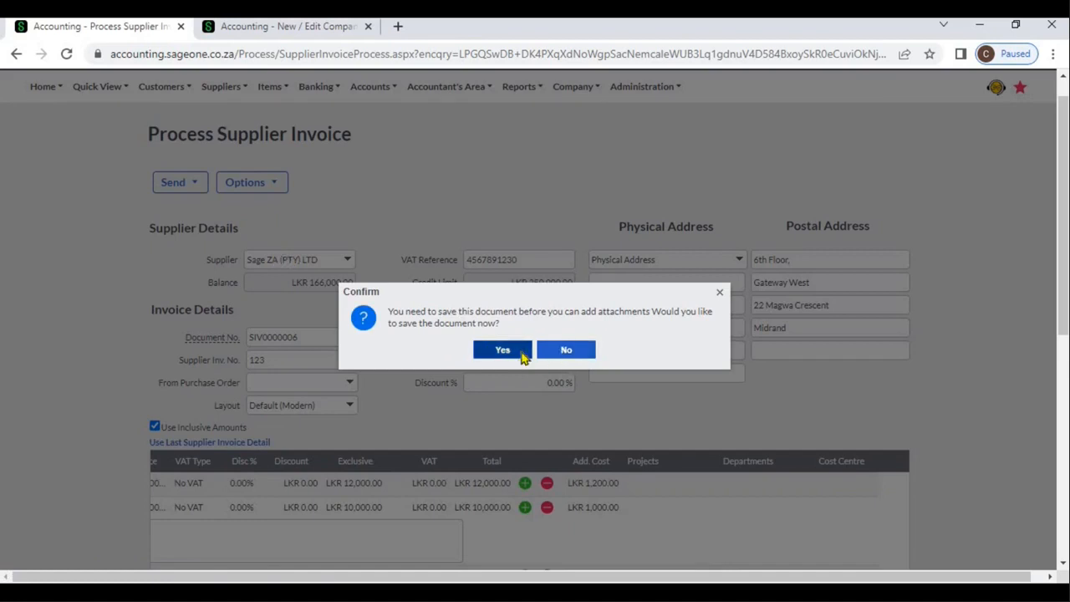
{"action": "left_click", "coordinate": [521, 353]}
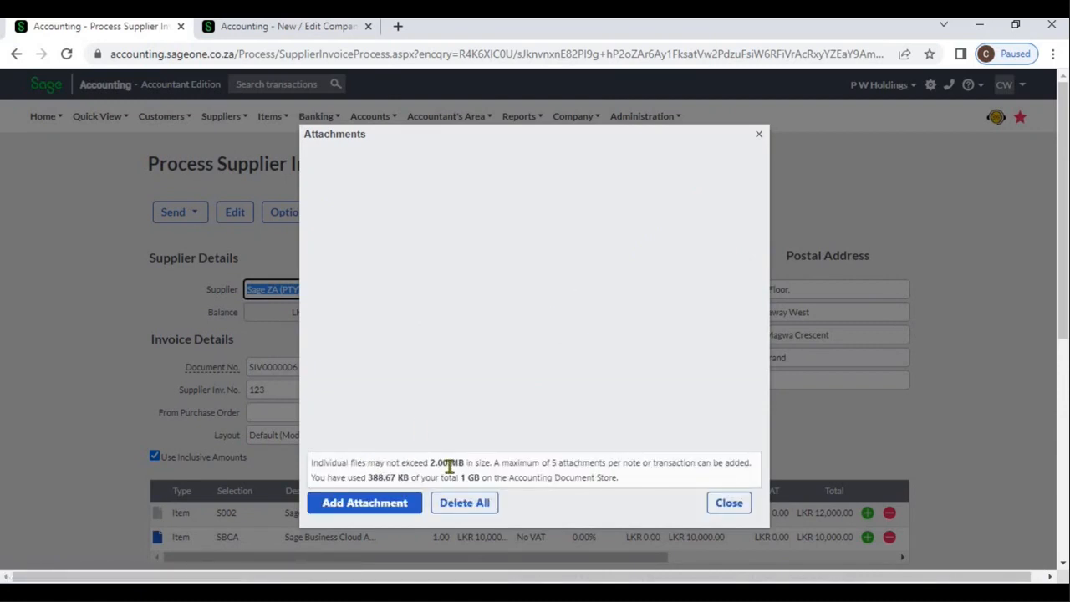
{"action": "left_click", "coordinate": [712, 506]}
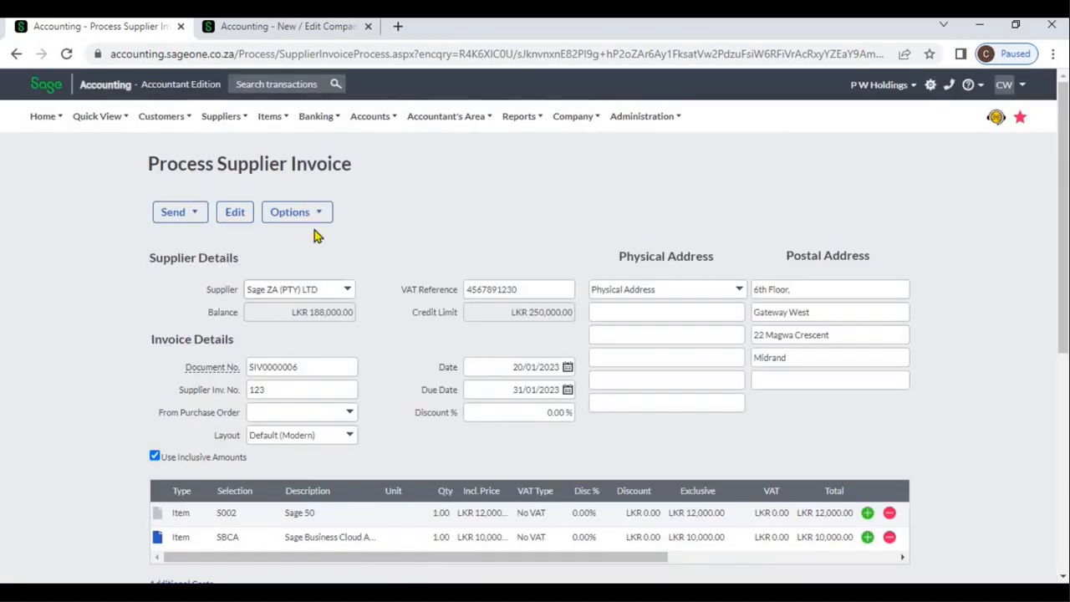
Step: Add an anticipated payment dated 31/01/2023 to the supplier invoice
{"action": "left_click", "coordinate": [308, 222]}
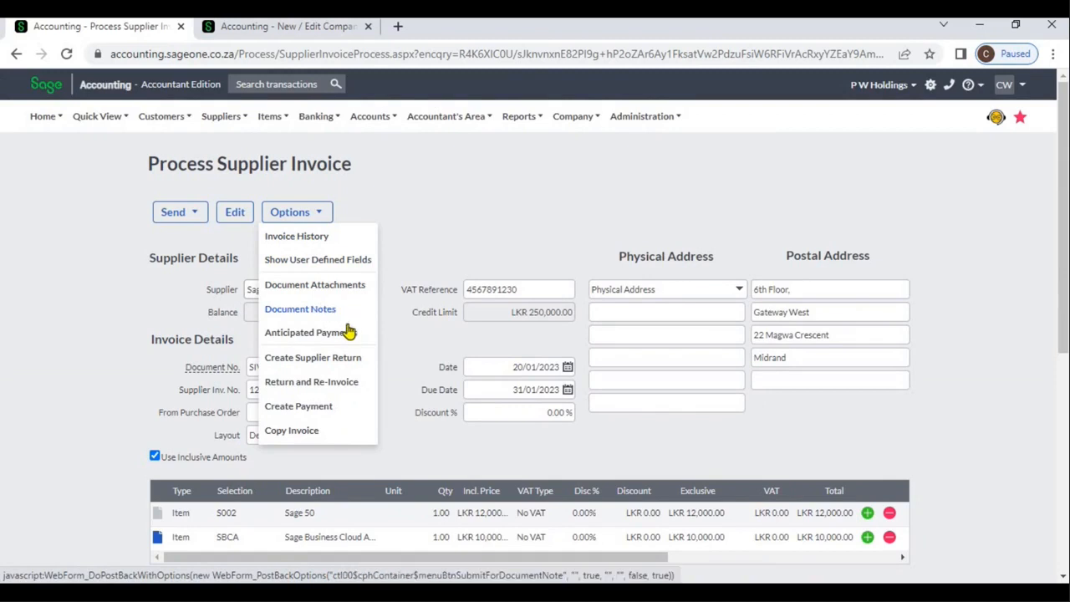
{"action": "left_click", "coordinate": [351, 334]}
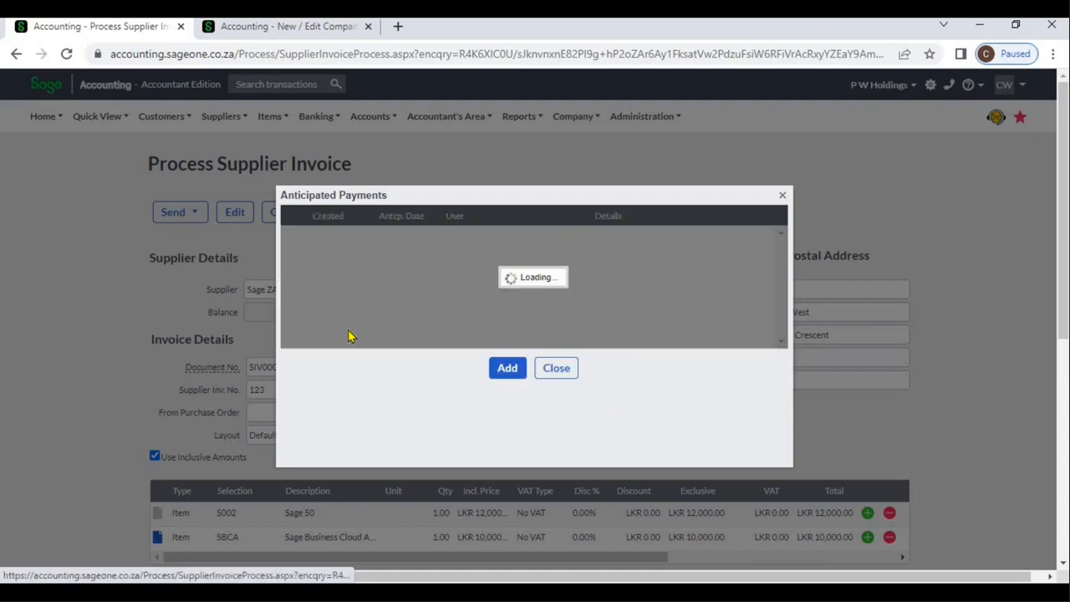
{"action": "left_click", "coordinate": [505, 368]}
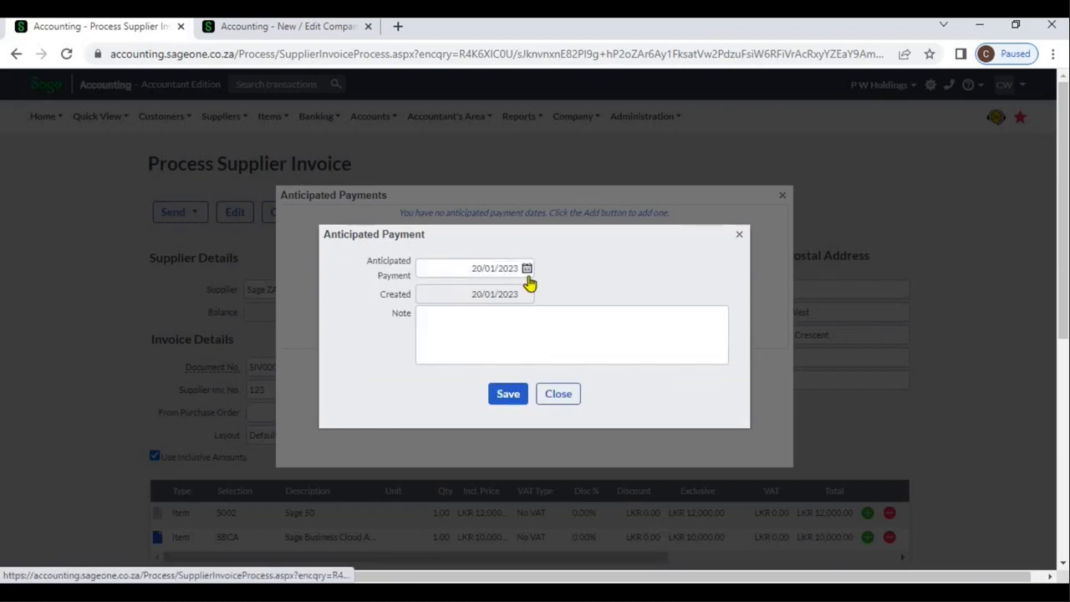
{"action": "left_click", "coordinate": [526, 268]}
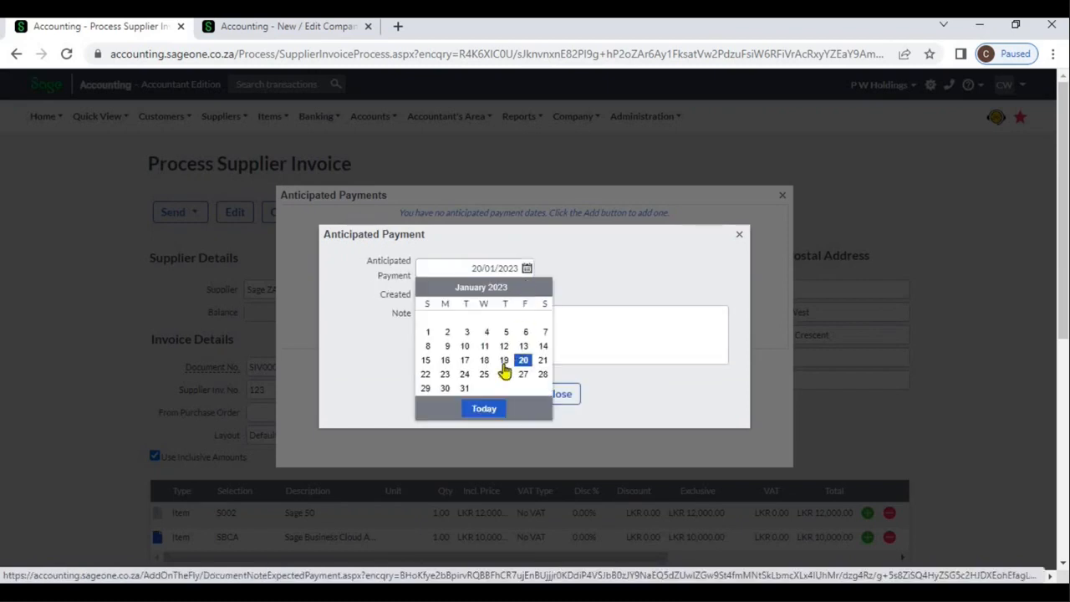
{"action": "left_click", "coordinate": [466, 388]}
{"action": "left_click", "coordinate": [495, 401]}
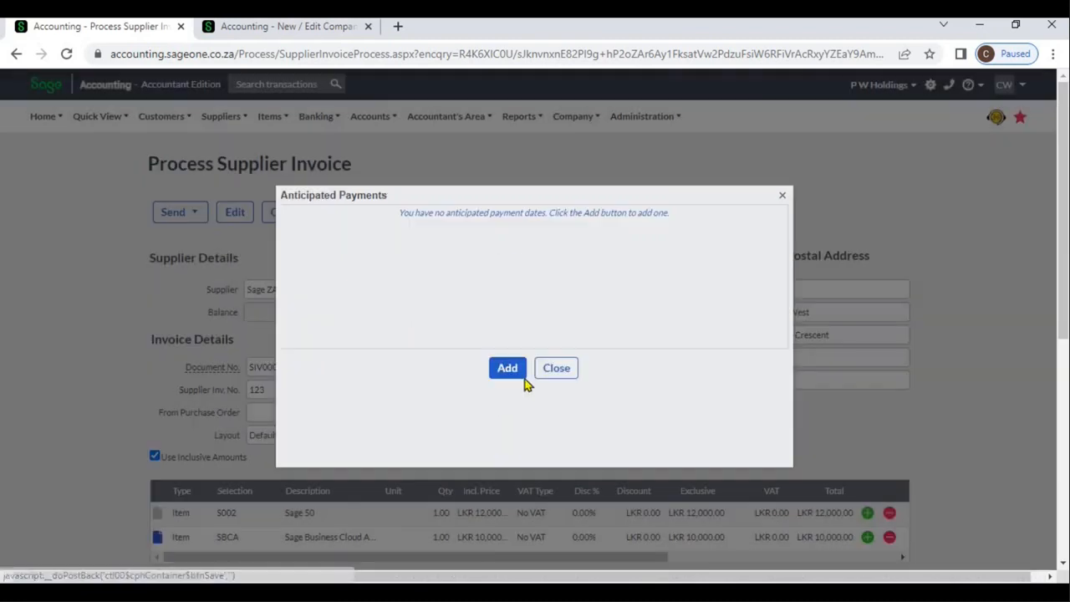
{"action": "left_click", "coordinate": [556, 368]}
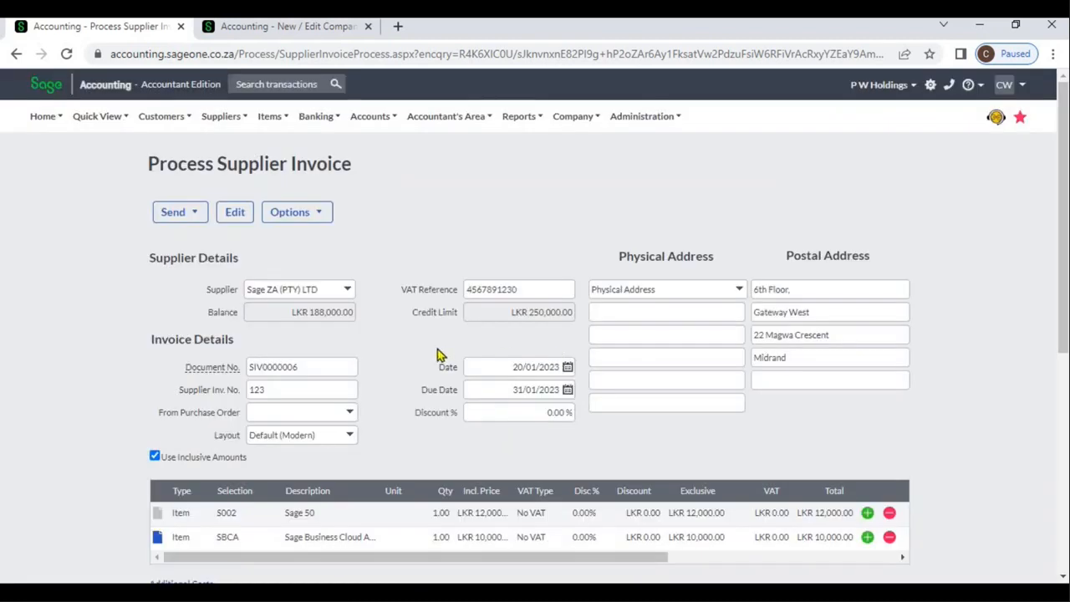
Step: Save the completed supplier invoice and return to the supplier invoices list
{"action": "left_click", "coordinate": [323, 215]}
{"action": "scroll", "coordinate": [1060, 459], "scroll_direction": "down", "scroll_amount": 5}
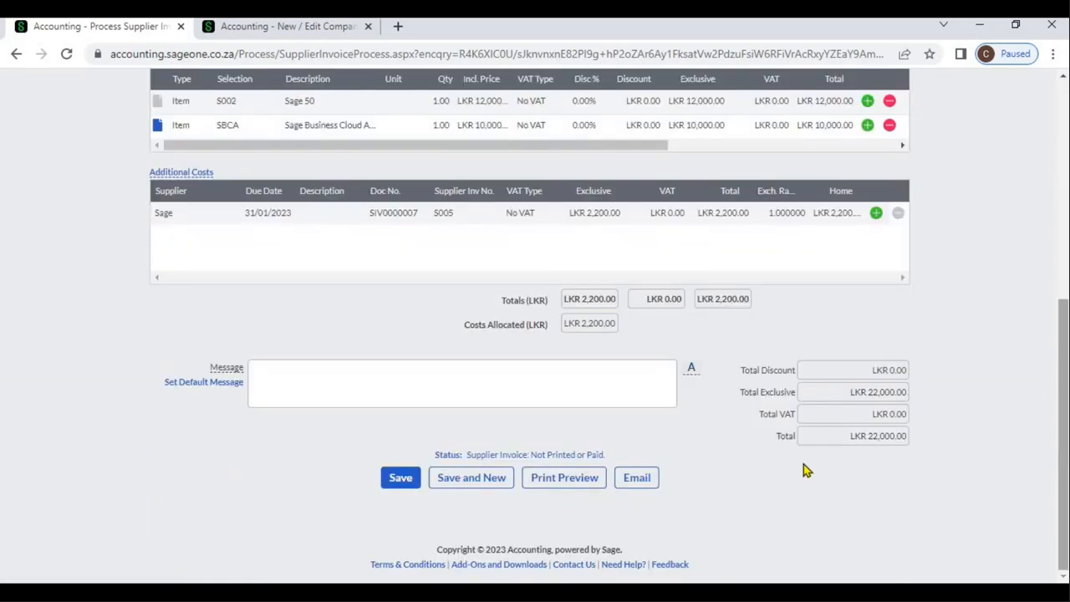
{"action": "left_click", "coordinate": [412, 483]}
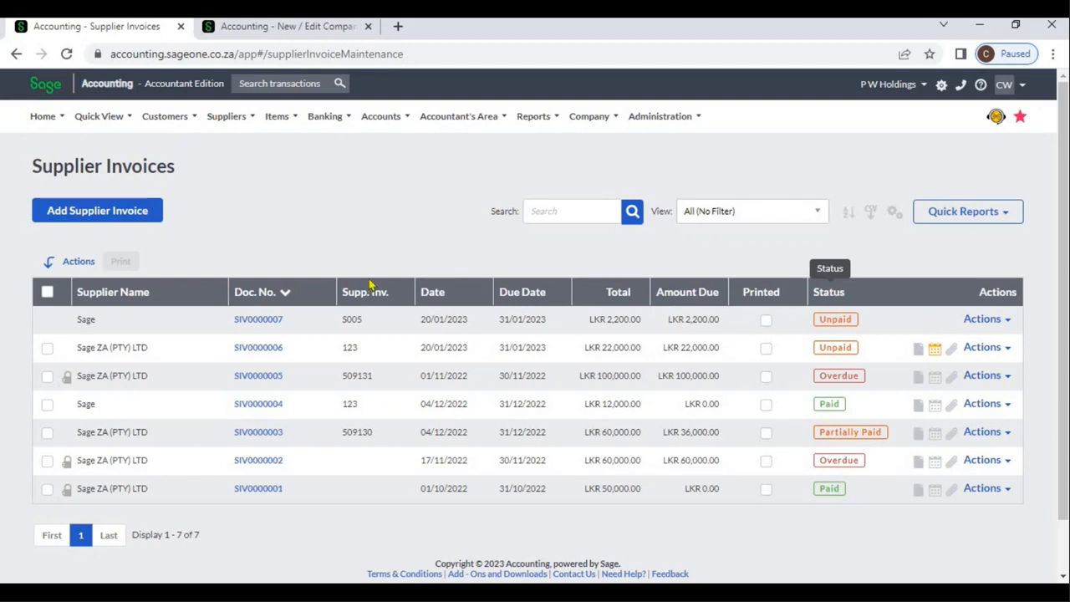
Step: Sort the supplier invoices list by document number in ascending order
{"action": "left_click", "coordinate": [303, 294]}
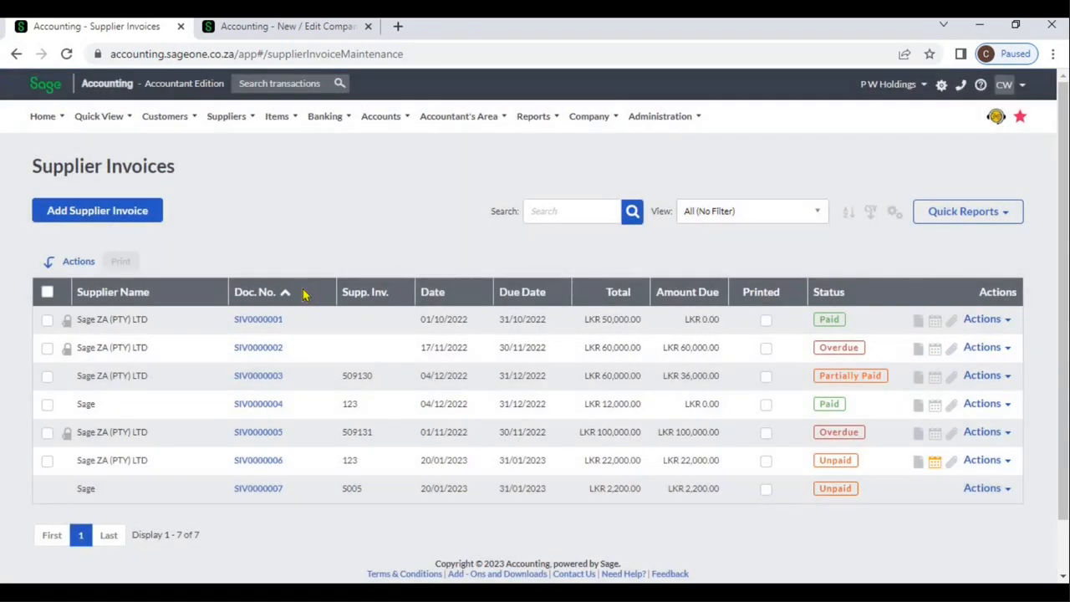
{"action": "left_click", "coordinate": [303, 292]}
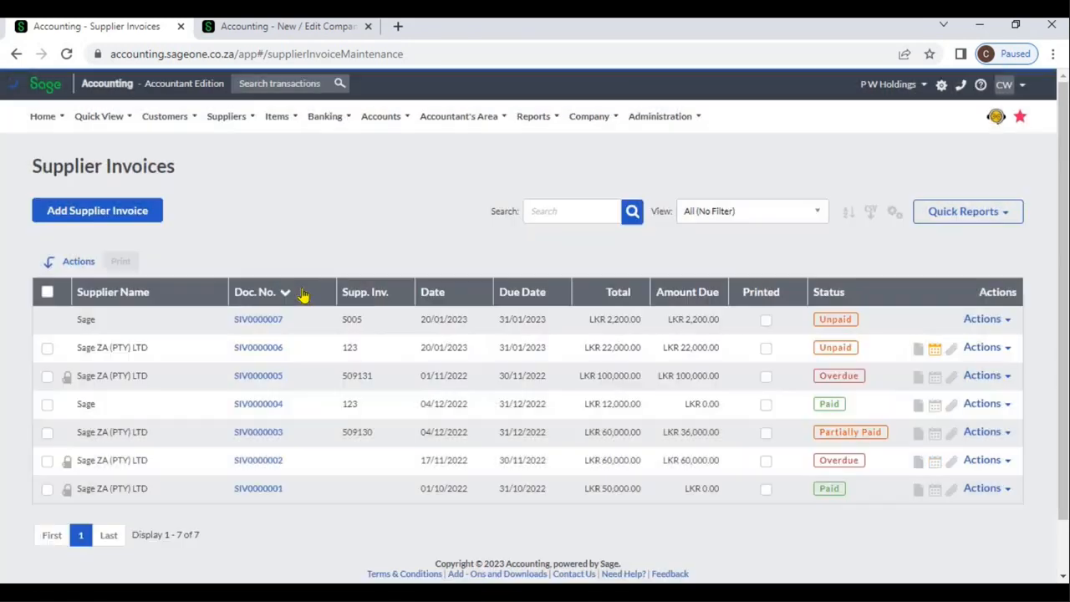
{"action": "left_click", "coordinate": [303, 293]}
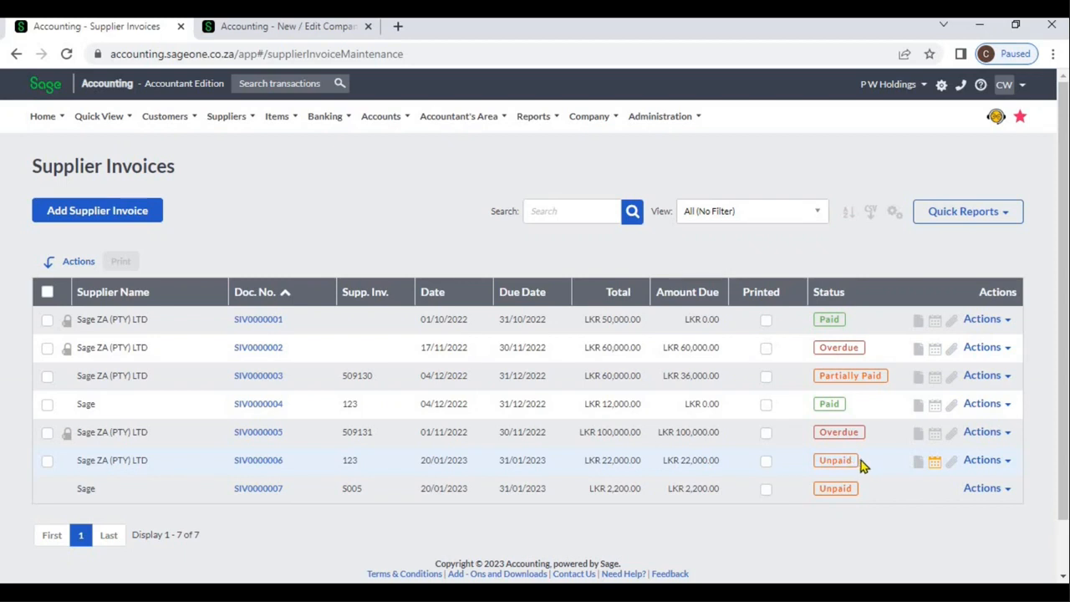
Step: Review the anticipated payments of the unpaid Sage ZA (PTY) LTD invoice dated 20/01/2023
{"action": "left_click", "coordinate": [934, 464]}
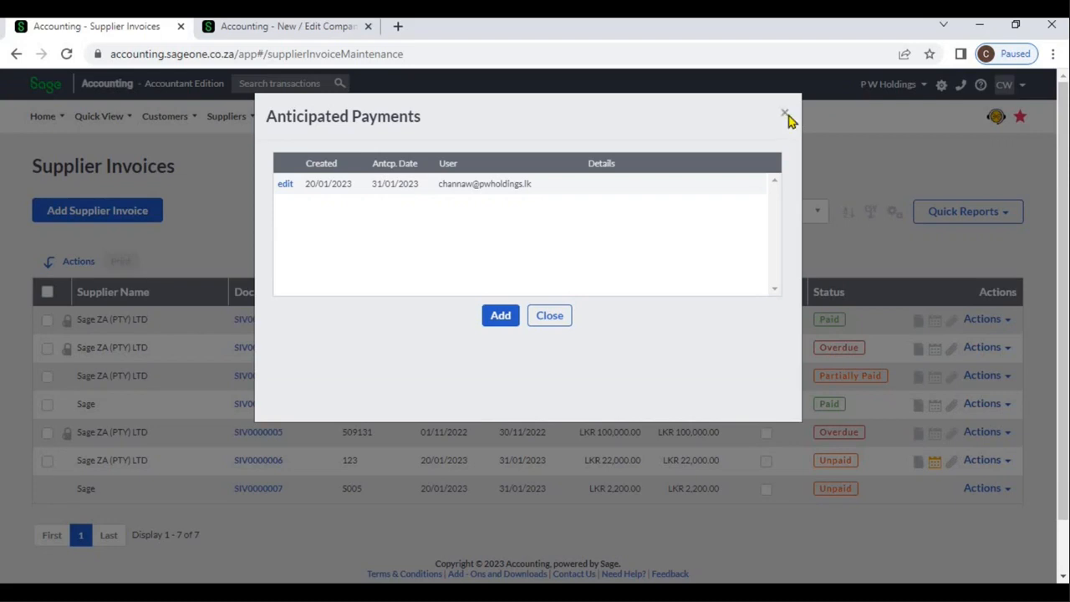
{"action": "left_click", "coordinate": [785, 115]}
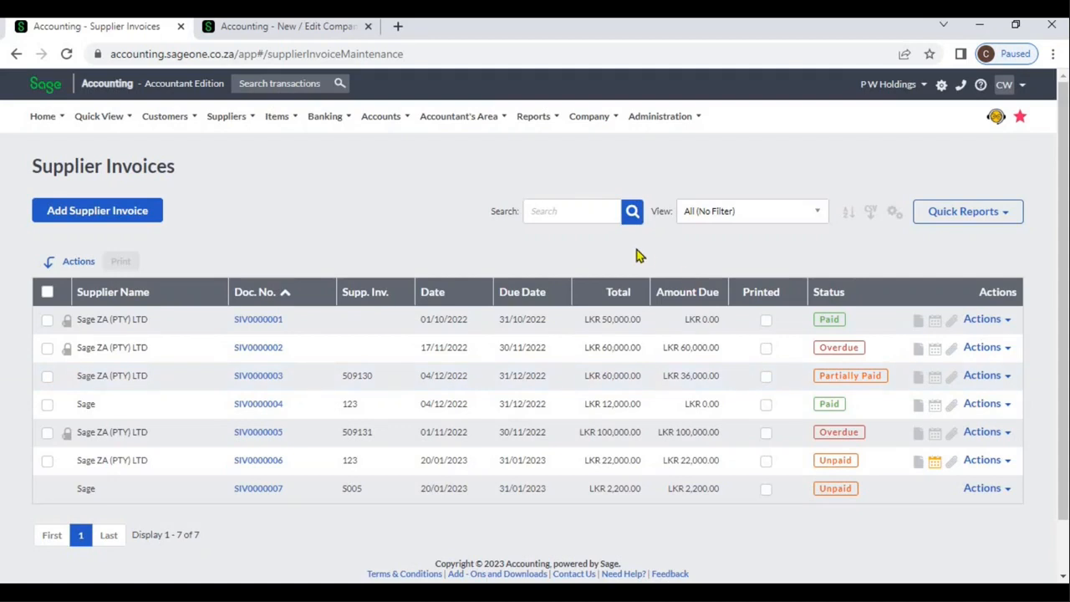
Step: Search the supplier invoices list for "za" and clear the search
{"action": "left_click", "coordinate": [575, 216]}
{"action": "type", "text": "za"}
{"action": "key", "text": "Return"}
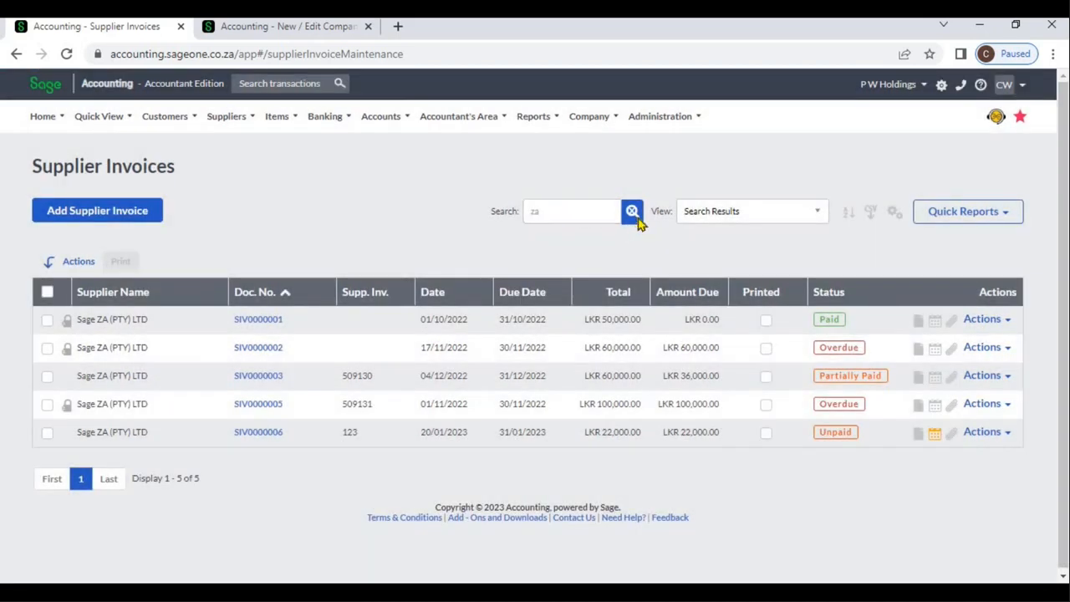
{"action": "left_click", "coordinate": [633, 215]}
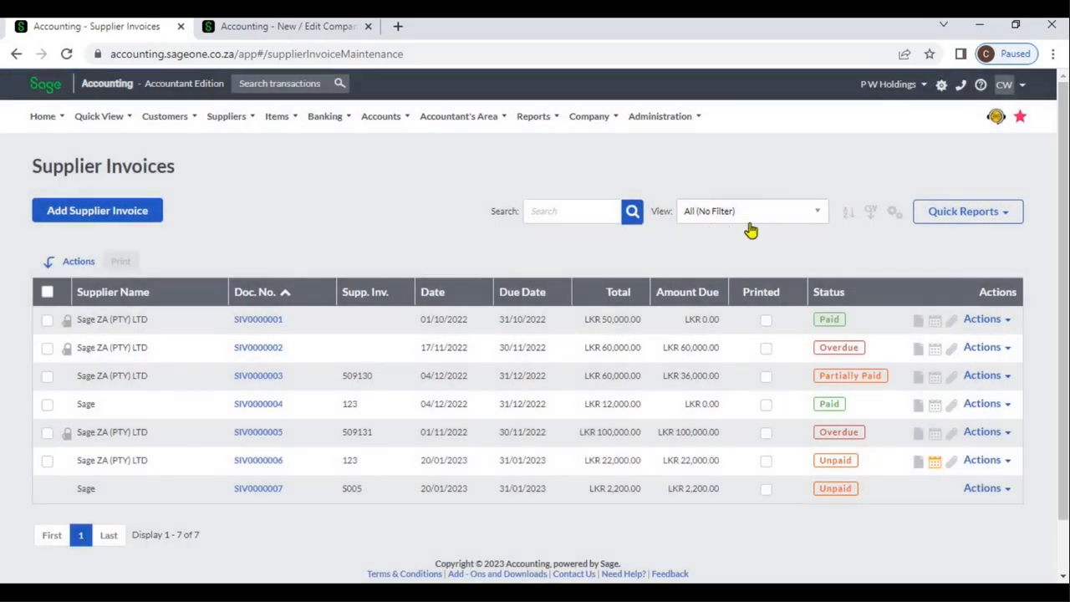
Step: Filter the supplier invoices list by the Overdue view and restore the All (No Filter) view
{"action": "left_click", "coordinate": [750, 219]}
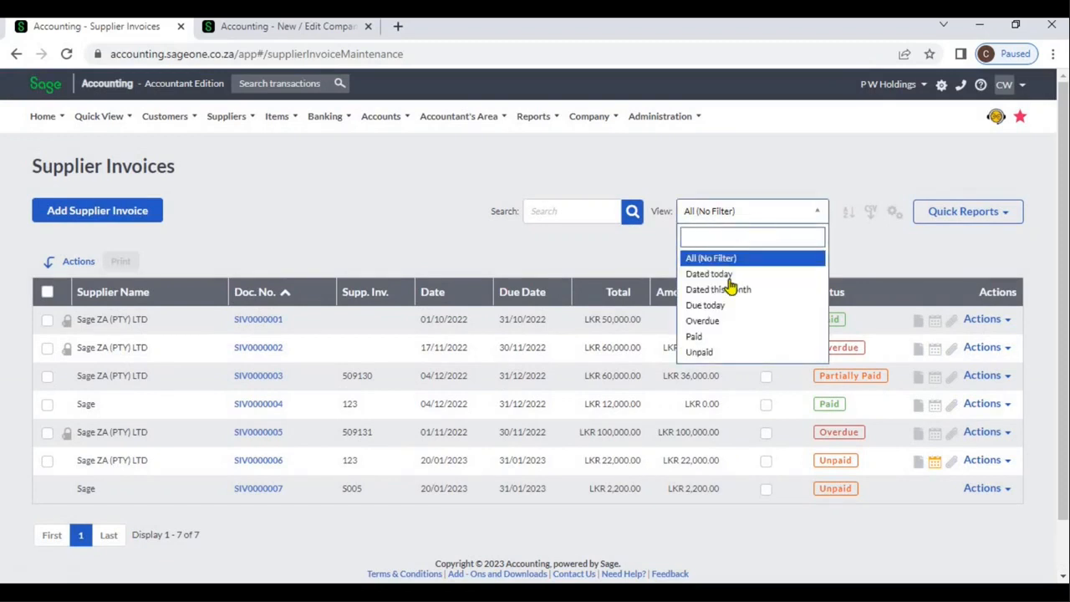
{"action": "left_click", "coordinate": [722, 322]}
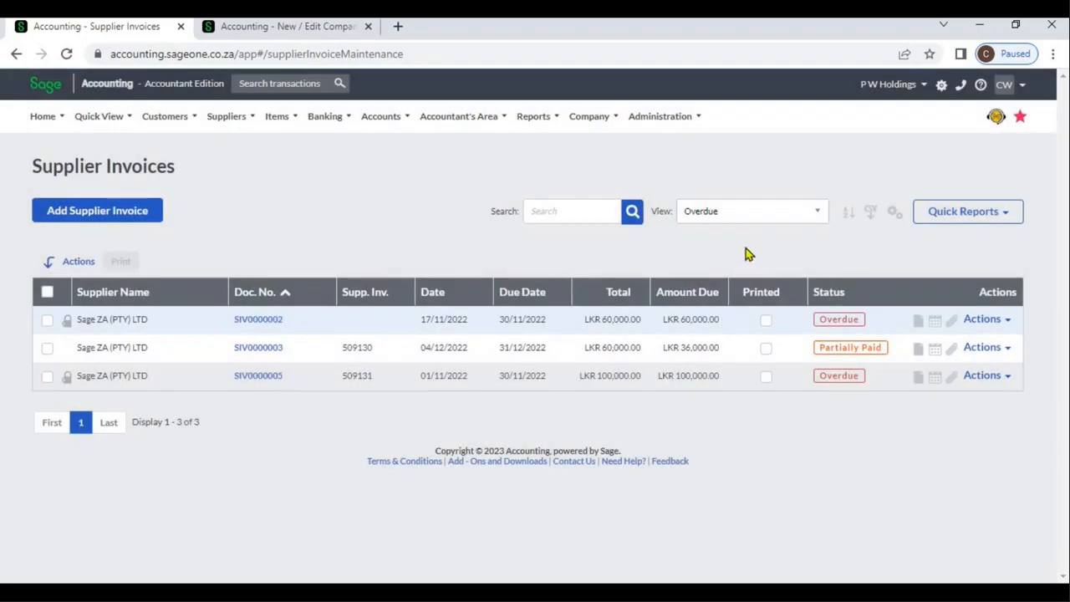
{"action": "left_click", "coordinate": [784, 219]}
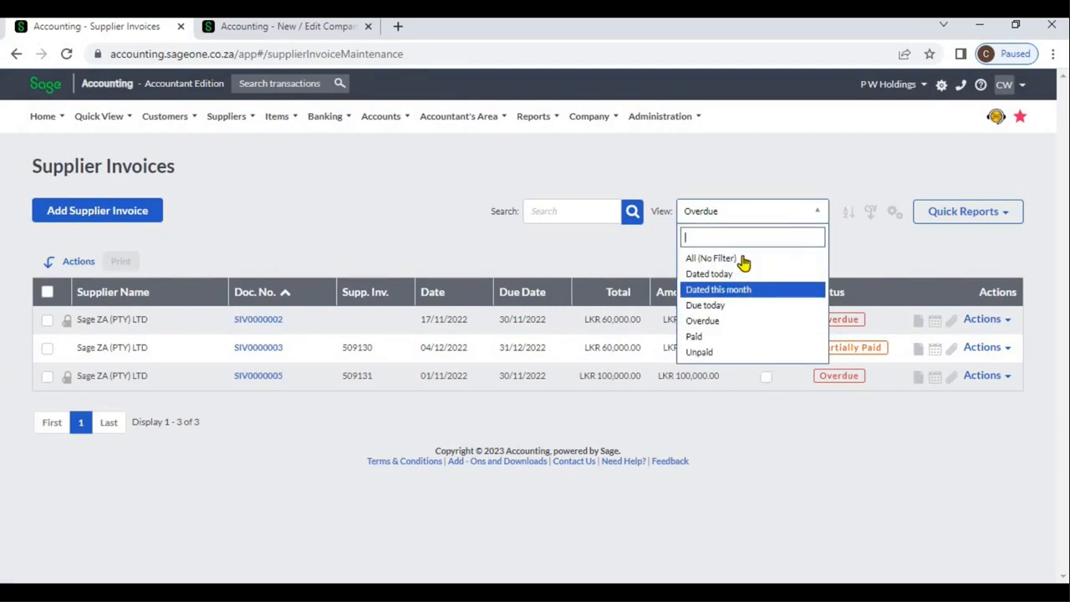
{"action": "left_click", "coordinate": [742, 258]}
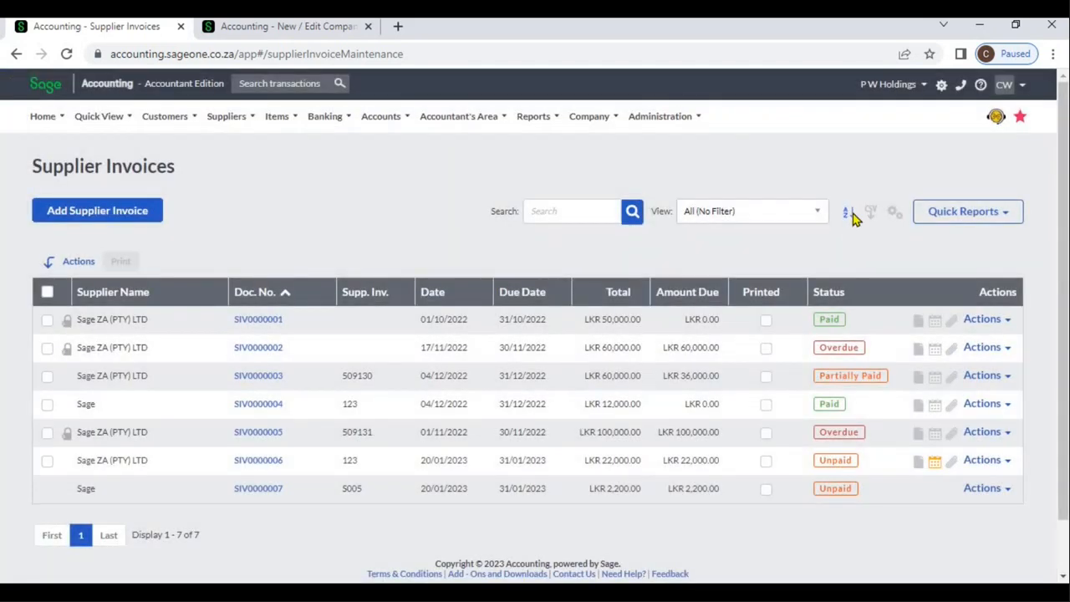
Step: Add a second level to the multi-column sorting and sort the supplier invoices list
{"action": "left_click", "coordinate": [851, 214]}
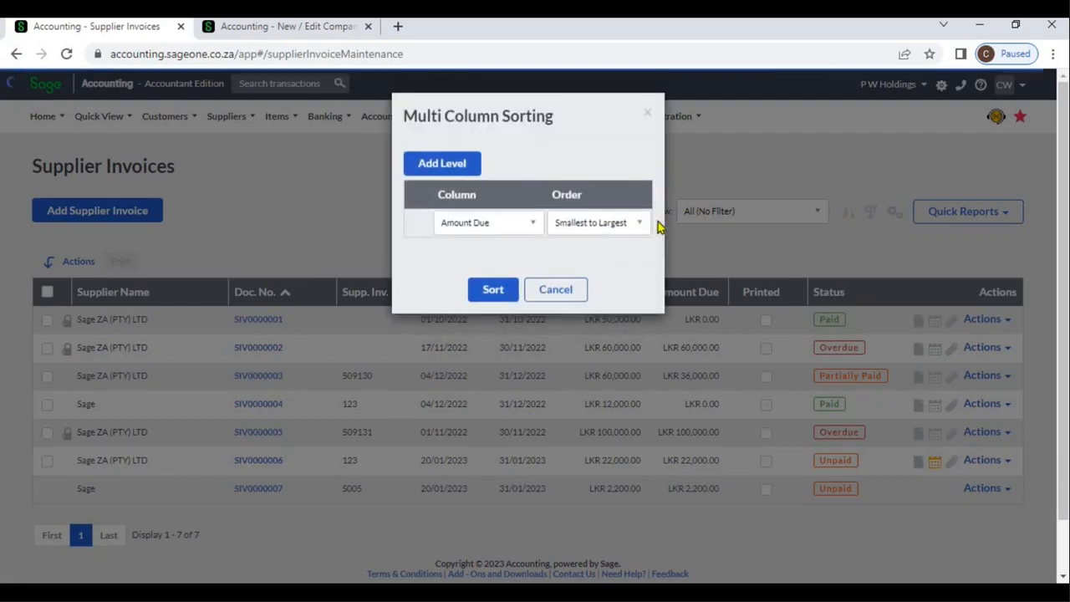
{"action": "left_click", "coordinate": [473, 163]}
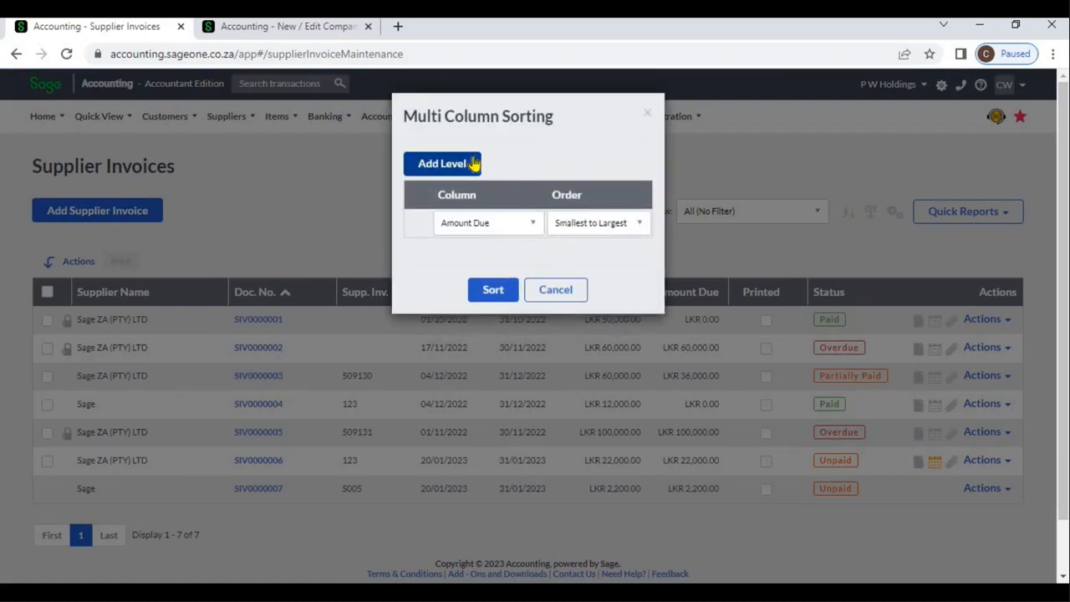
{"action": "left_click", "coordinate": [529, 224]}
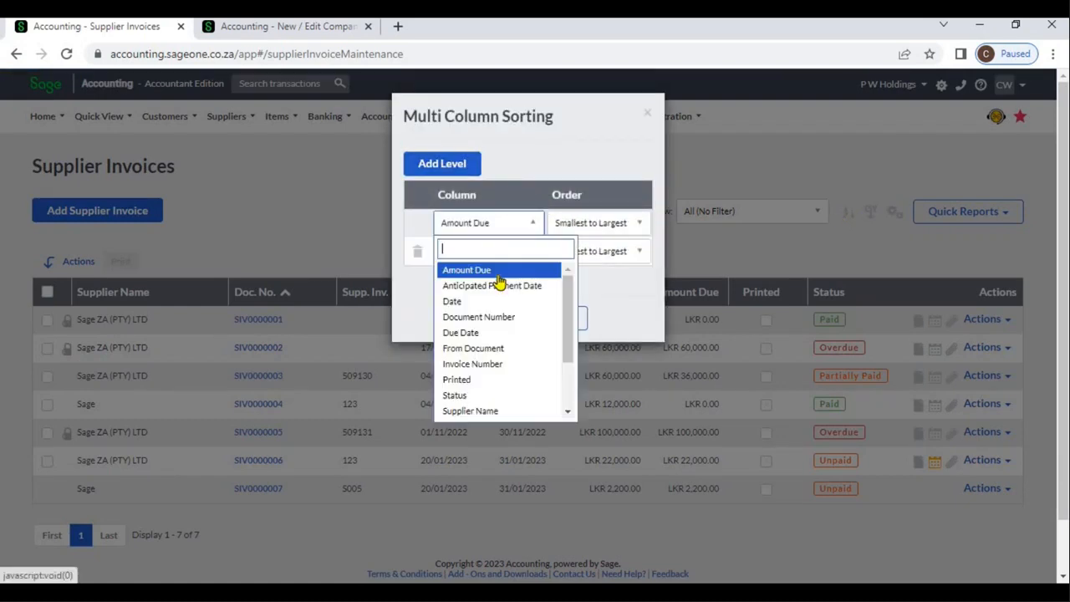
{"action": "left_click", "coordinate": [496, 320]}
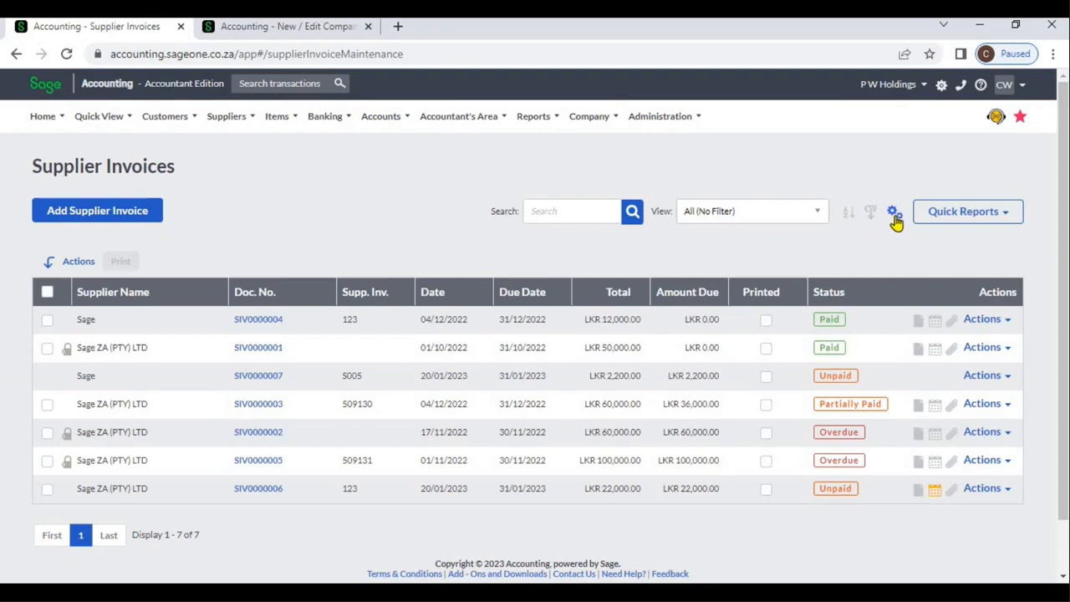
Step: Review the columns selectable for the supplier invoices grid and the quick reports offered for the list
{"action": "left_click", "coordinate": [894, 214]}
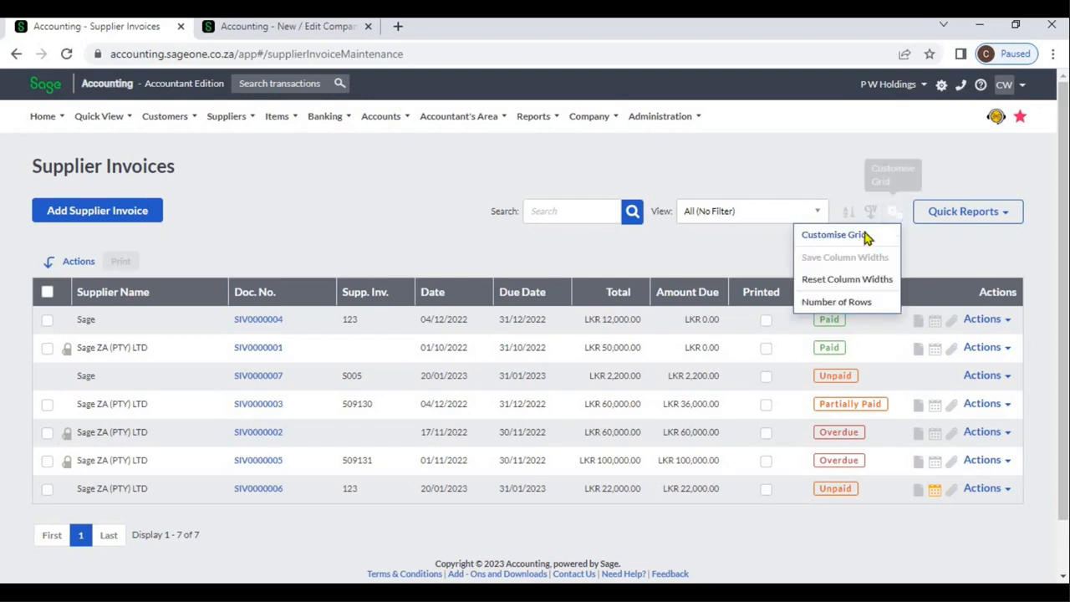
{"action": "left_click", "coordinate": [862, 234]}
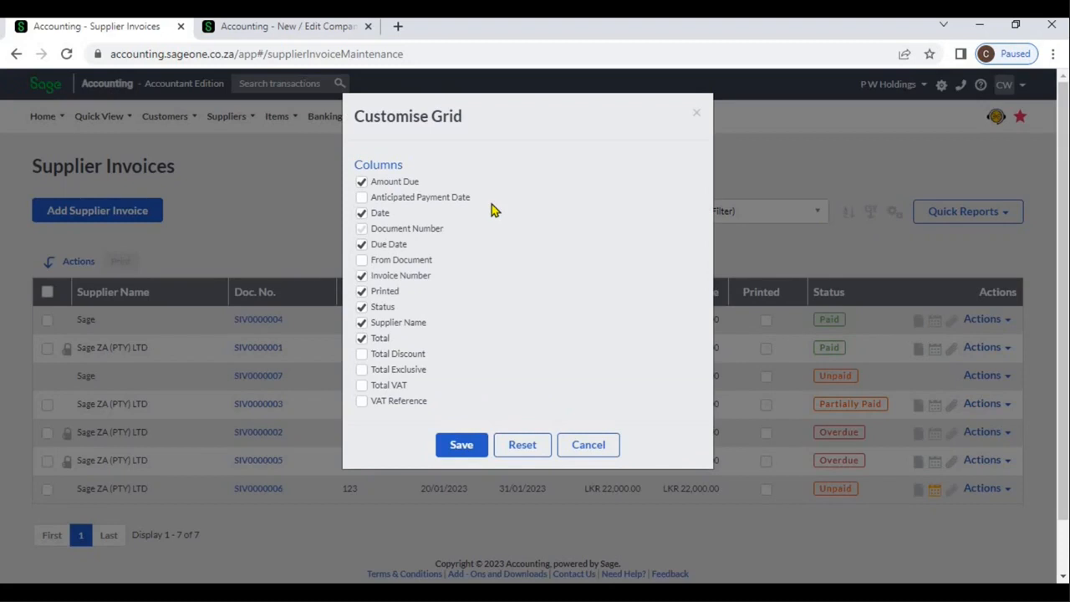
{"action": "left_click", "coordinate": [589, 448]}
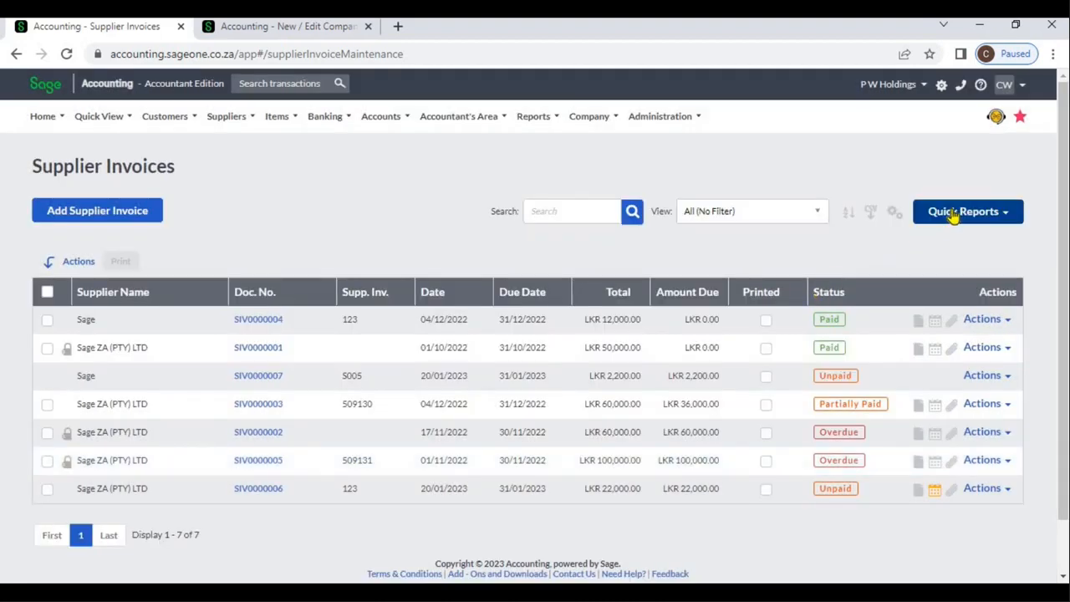
{"action": "left_click", "coordinate": [1009, 216]}
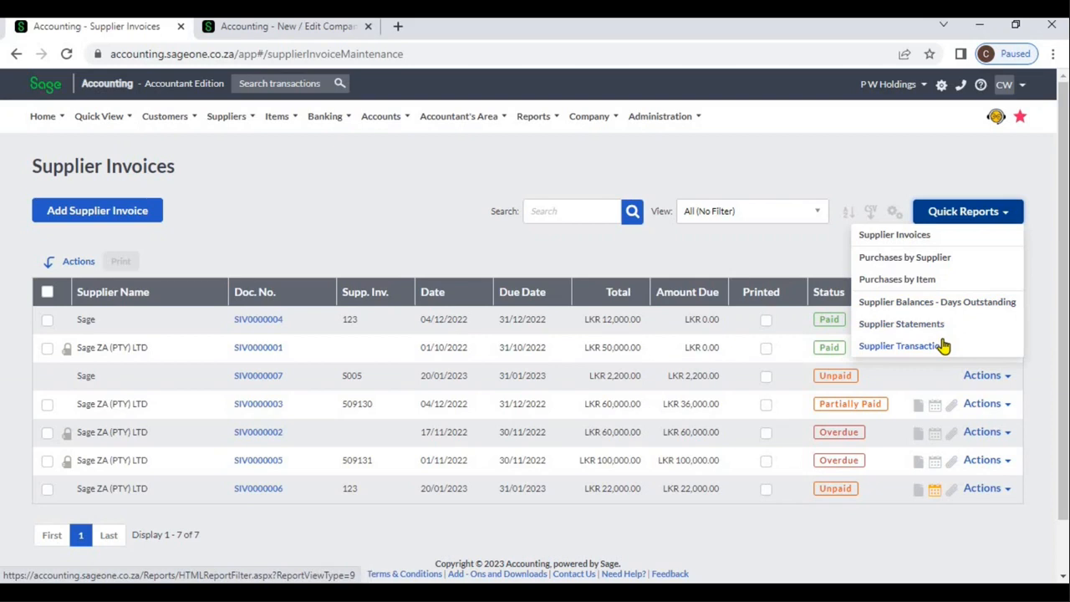
{"action": "left_click", "coordinate": [716, 264]}
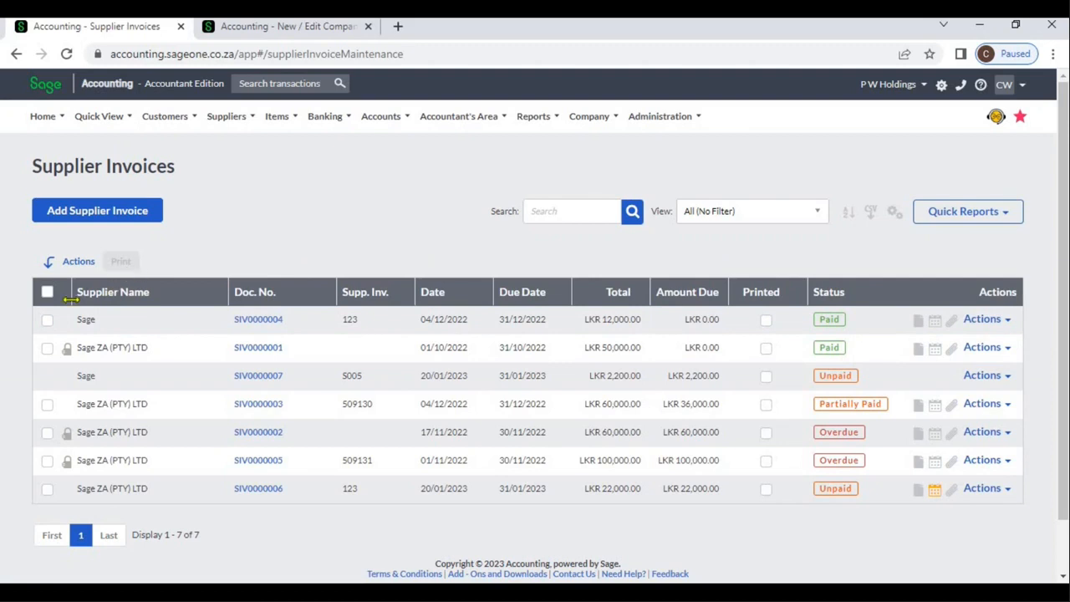
Step: Select all supplier invoices available for printing and clear the selection
{"action": "left_click", "coordinate": [47, 320]}
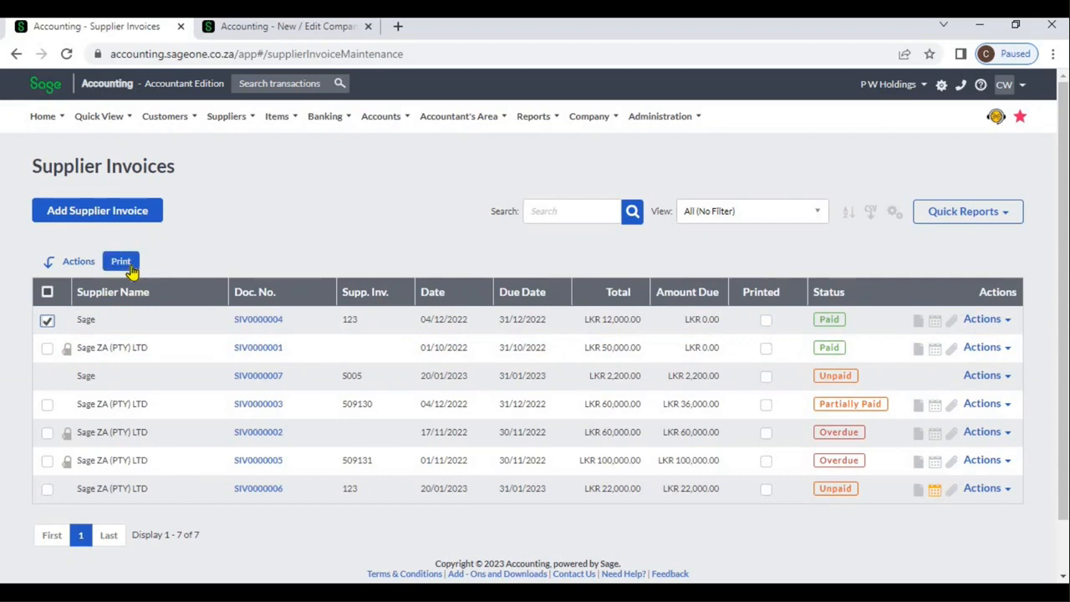
{"action": "left_click", "coordinate": [48, 294]}
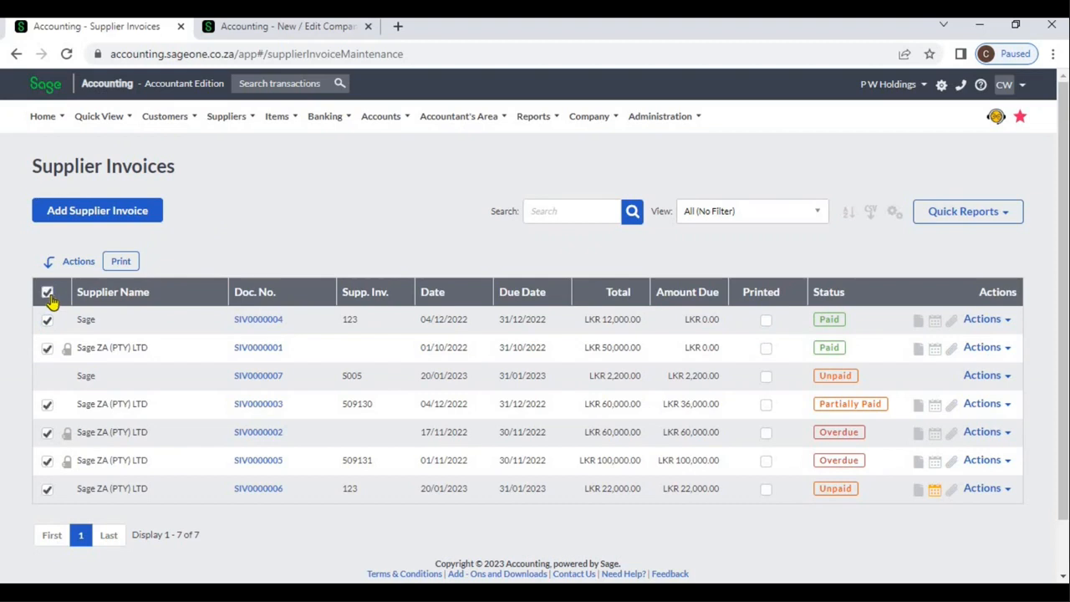
{"action": "left_click", "coordinate": [48, 294]}
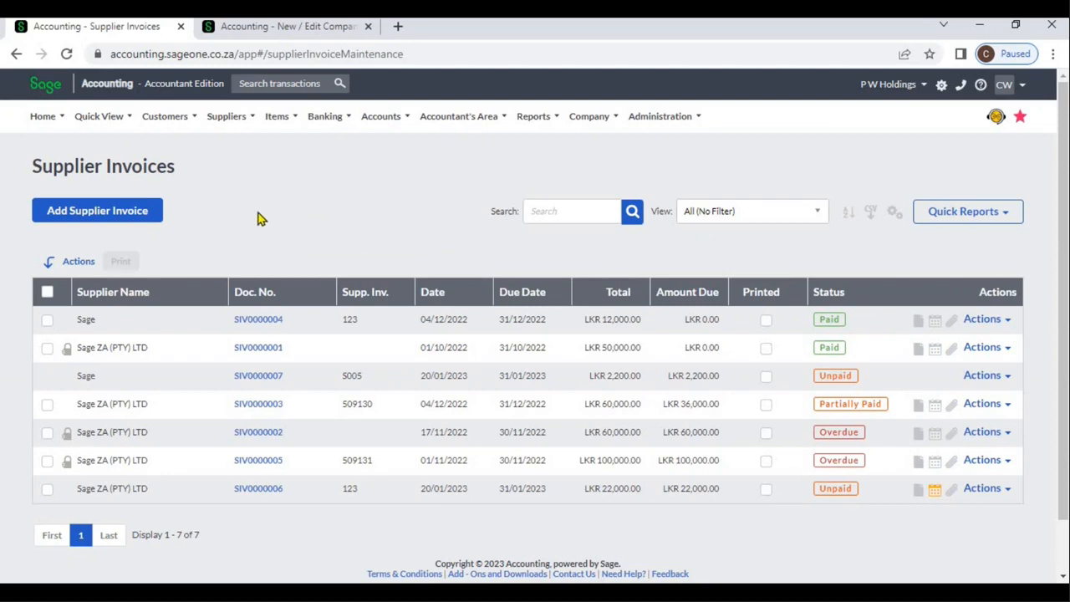
Step: Start a new supplier invoice for Sage and link the LKR 100,000.00 purchase order dated 20/01/2023 to it
{"action": "left_click", "coordinate": [155, 219]}
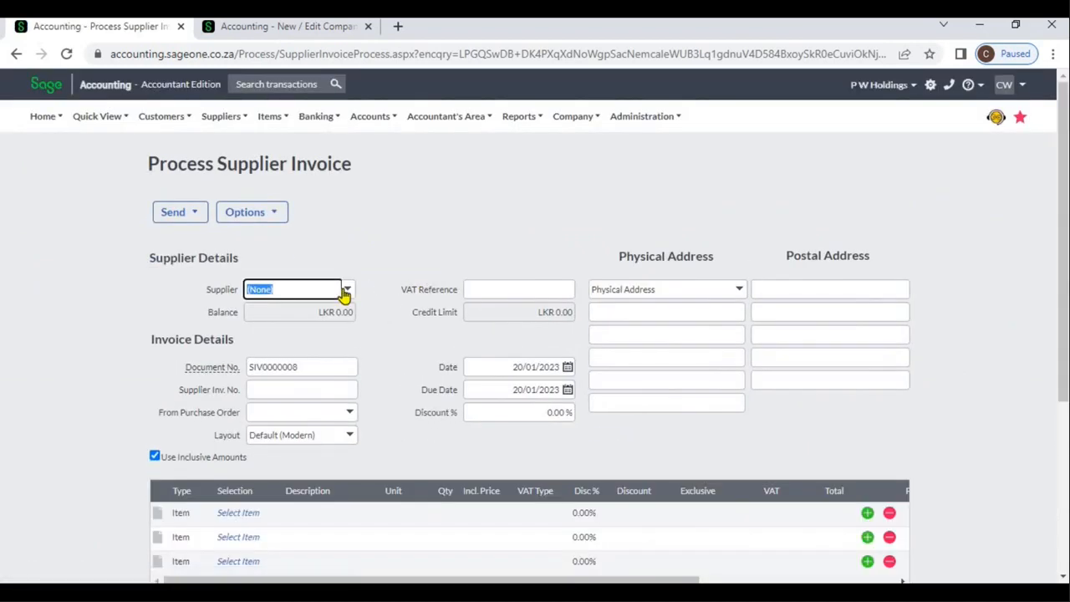
{"action": "left_click", "coordinate": [343, 292]}
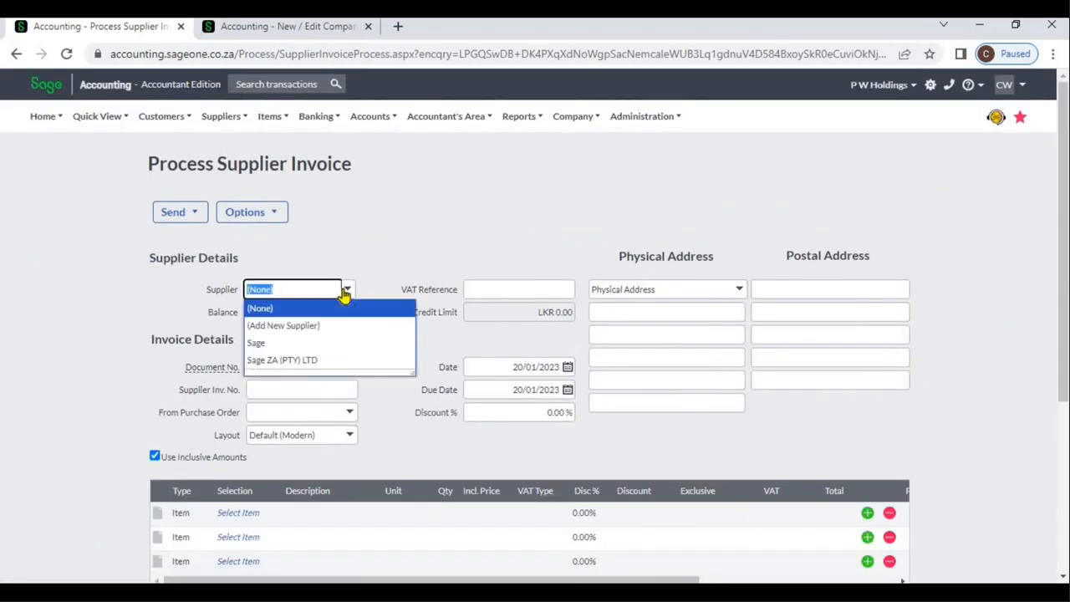
{"action": "left_click", "coordinate": [327, 344]}
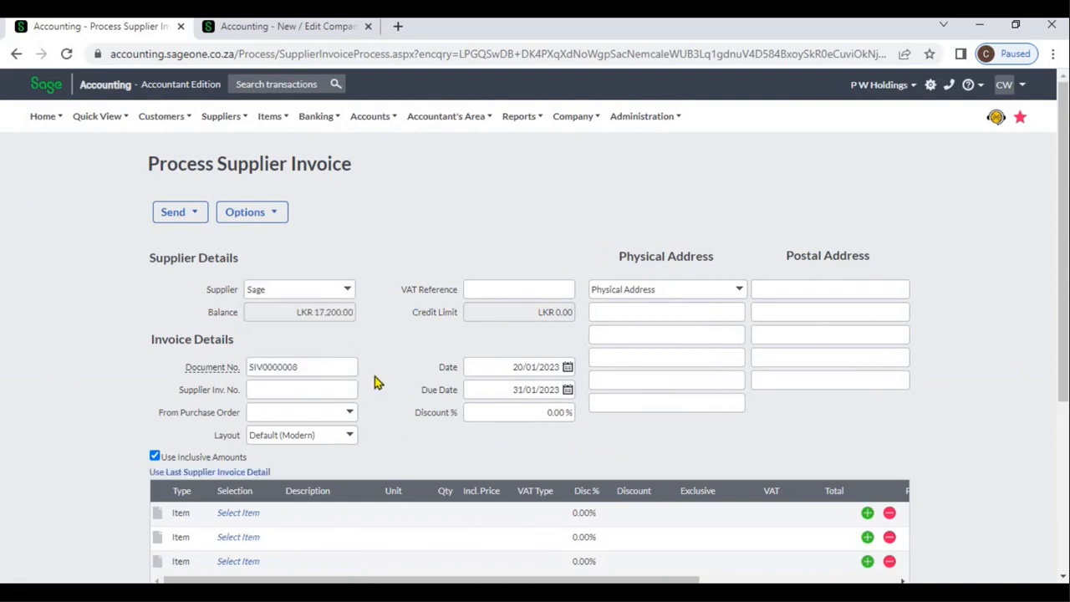
{"action": "left_click", "coordinate": [348, 415]}
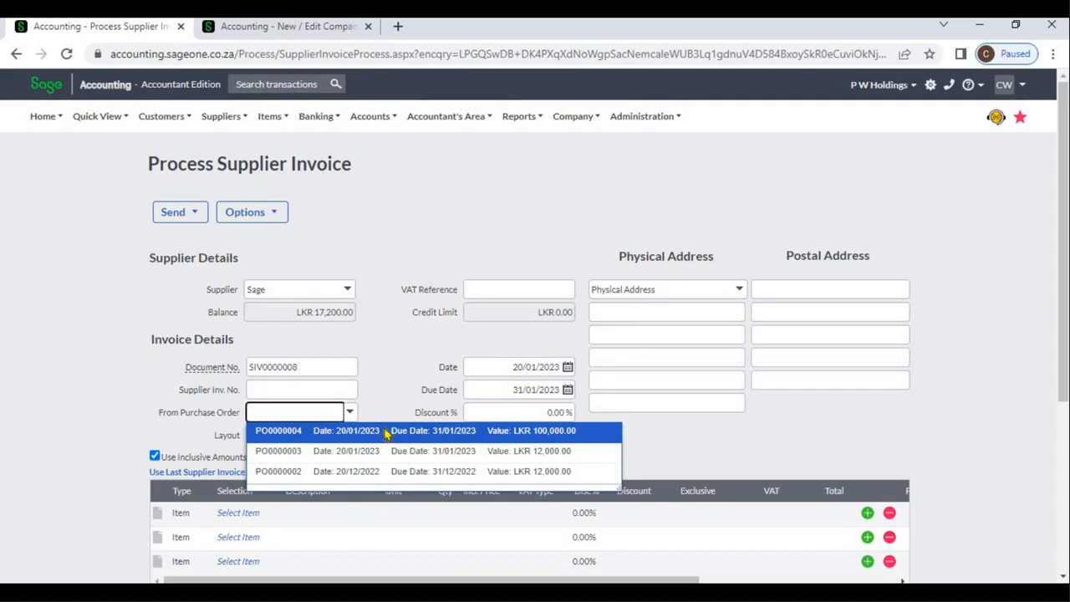
{"action": "left_click", "coordinate": [385, 434]}
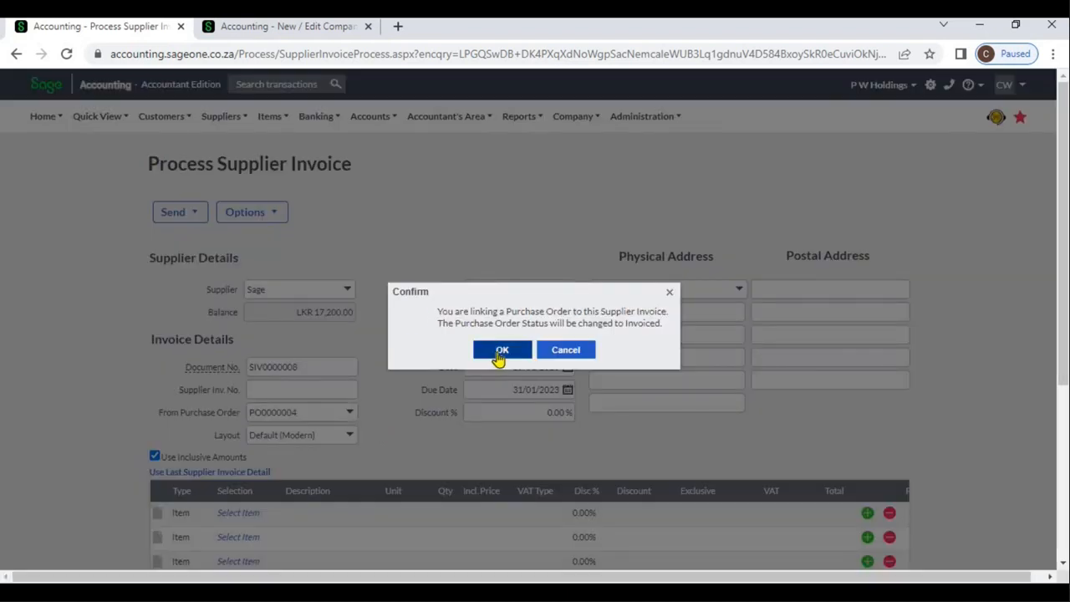
{"action": "left_click", "coordinate": [500, 350]}
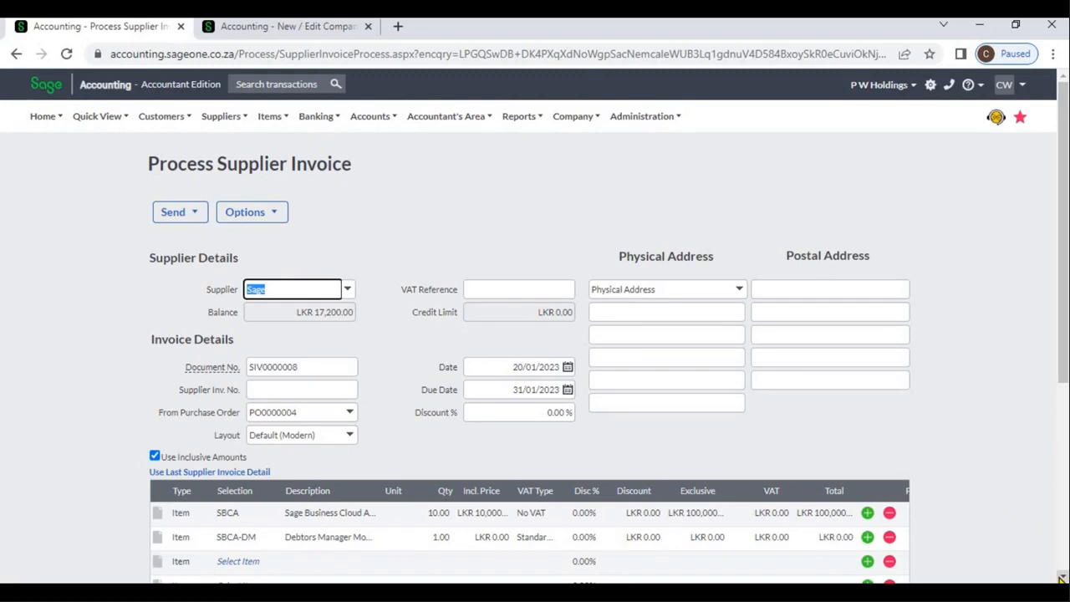
Step: Check the invoice's lines and totals, then leave it unsaved and open the supplier purchase orders list
{"action": "scroll", "coordinate": [1061, 578], "scroll_direction": "down", "scroll_amount": 2}
{"action": "left_click", "coordinate": [1001, 457]}
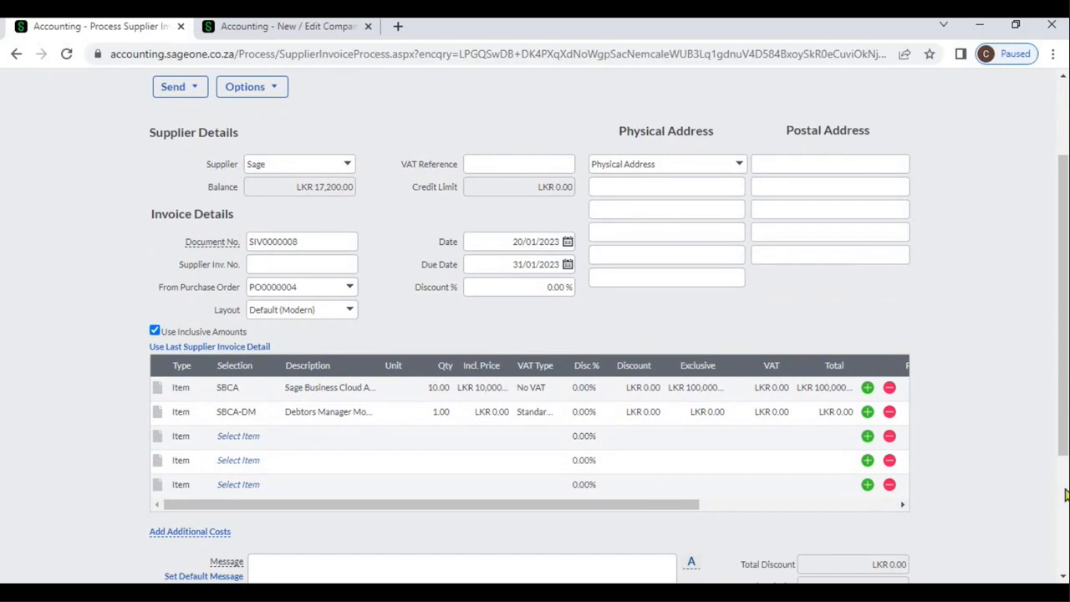
{"action": "scroll", "coordinate": [1064, 494], "scroll_direction": "down", "scroll_amount": 3}
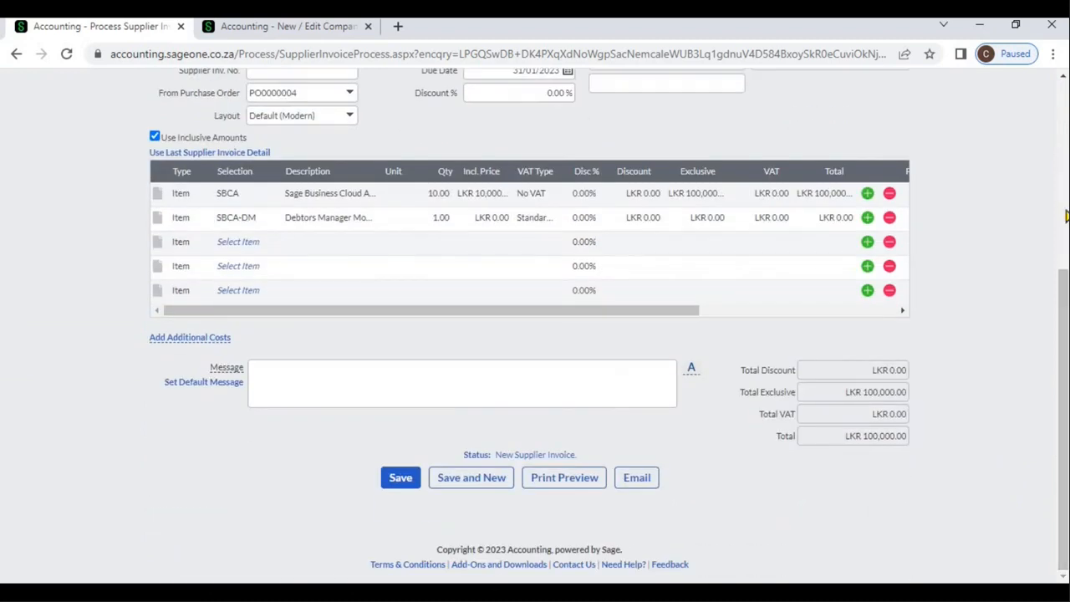
{"action": "scroll", "coordinate": [1065, 216], "scroll_direction": "up", "scroll_amount": 1}
{"action": "scroll", "coordinate": [1065, 216], "scroll_direction": "up", "scroll_amount": 5}
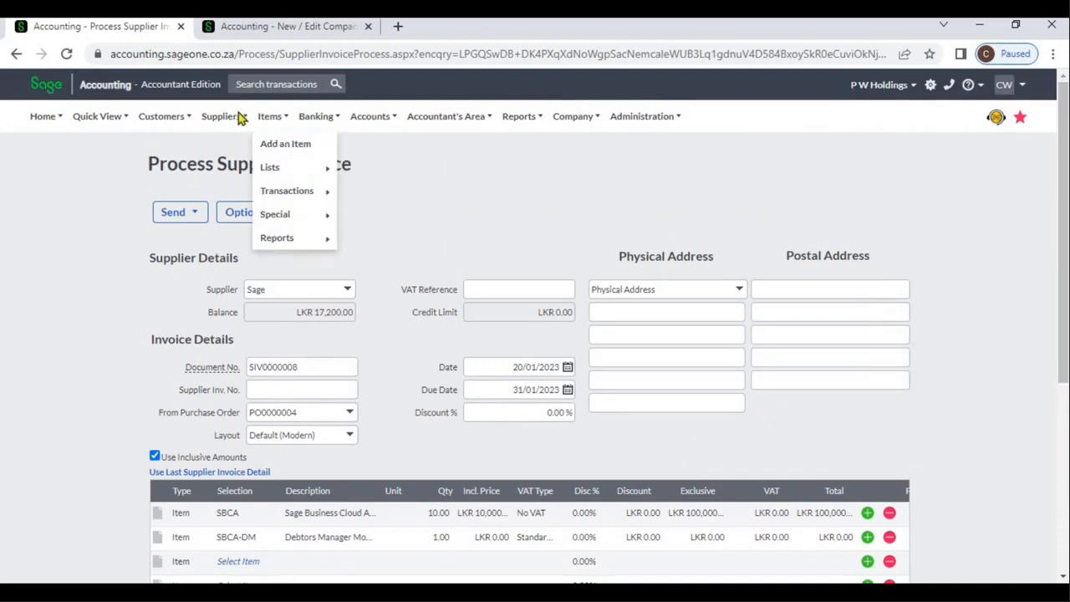
{"action": "mouse_move", "coordinate": [223, 117]}
{"action": "mouse_move", "coordinate": [239, 191]}
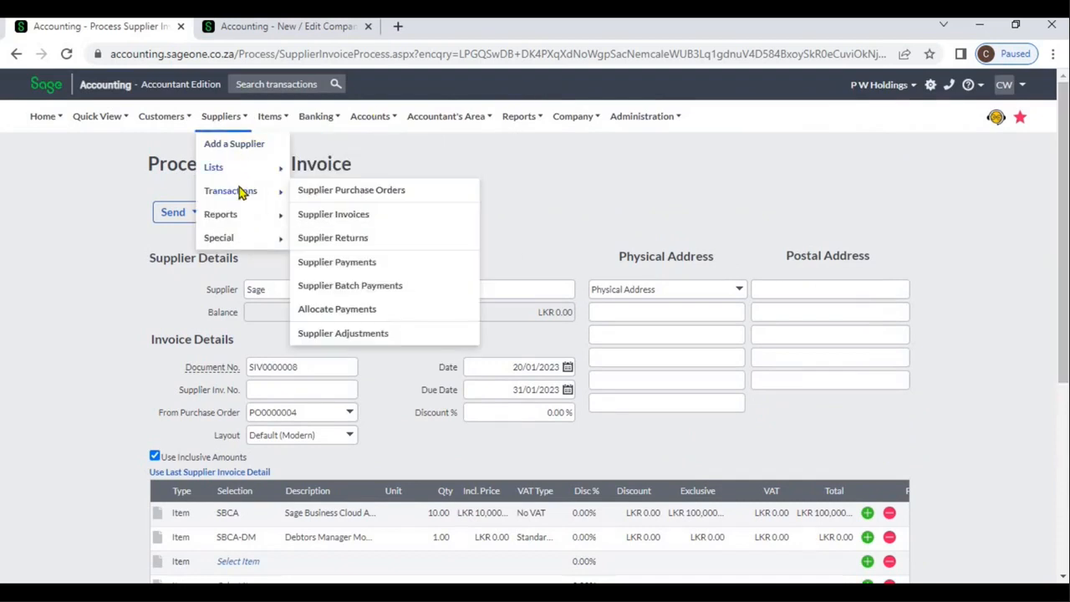
{"action": "left_click", "coordinate": [332, 191]}
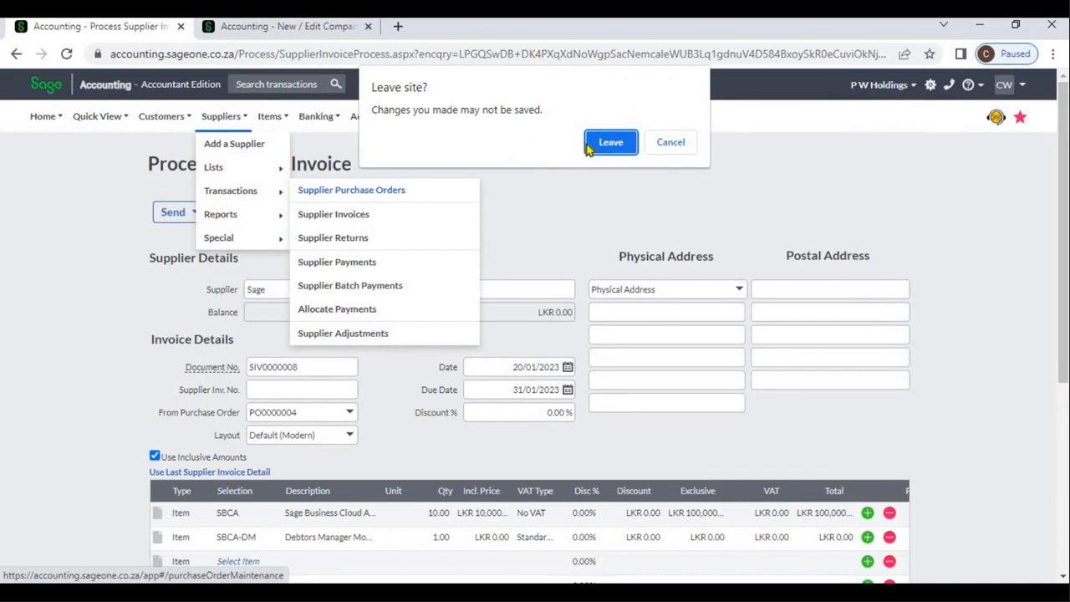
{"action": "left_click", "coordinate": [610, 144]}
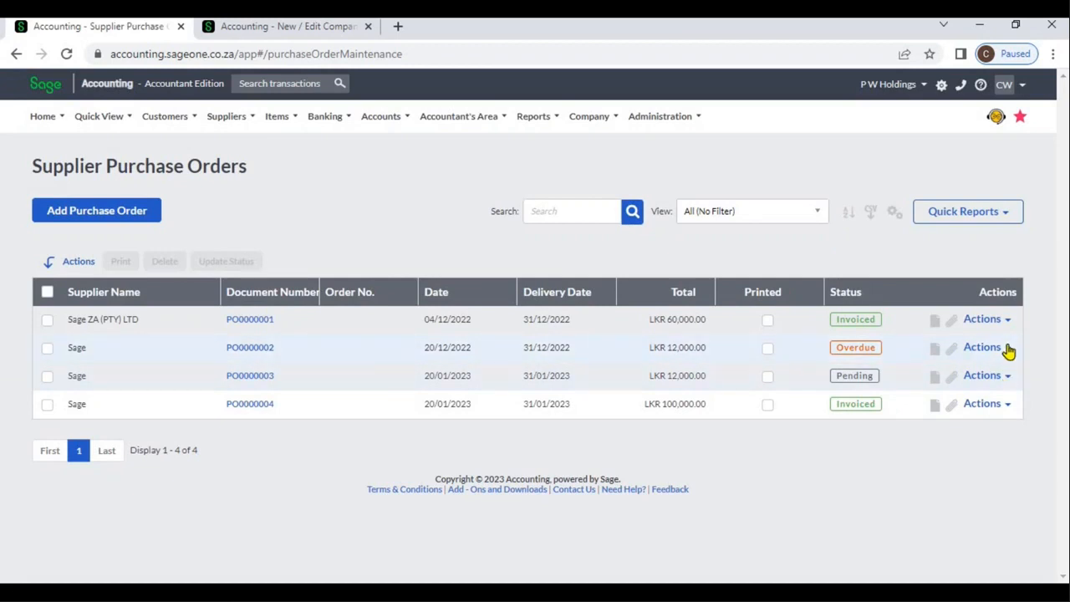
Step: Create a supplier invoice from the overdue Sage purchase order dated 20/12/2022
{"action": "left_click", "coordinate": [1007, 349]}
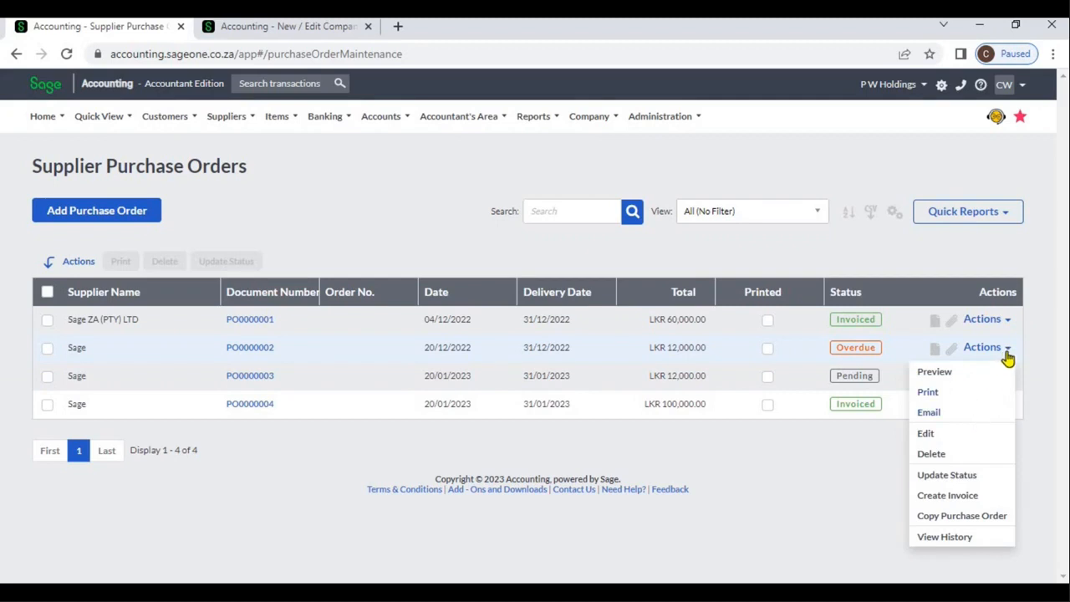
{"action": "left_click", "coordinate": [978, 496]}
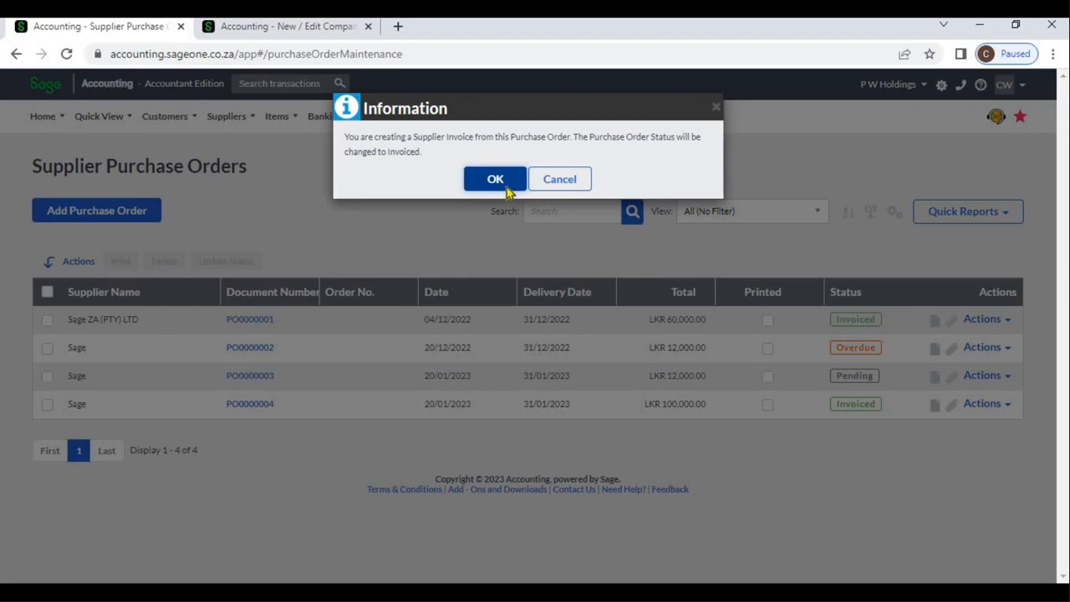
{"action": "left_click", "coordinate": [496, 180]}
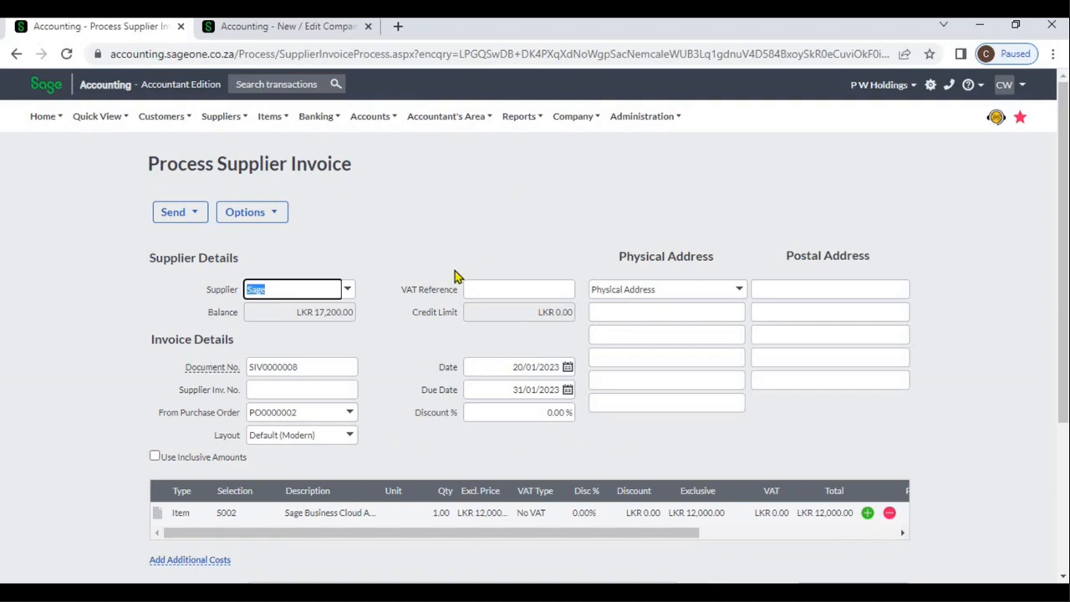
Step: Review the invoice details, item line and totals of the supplier invoice created from the purchase order
{"action": "left_click", "coordinate": [329, 389]}
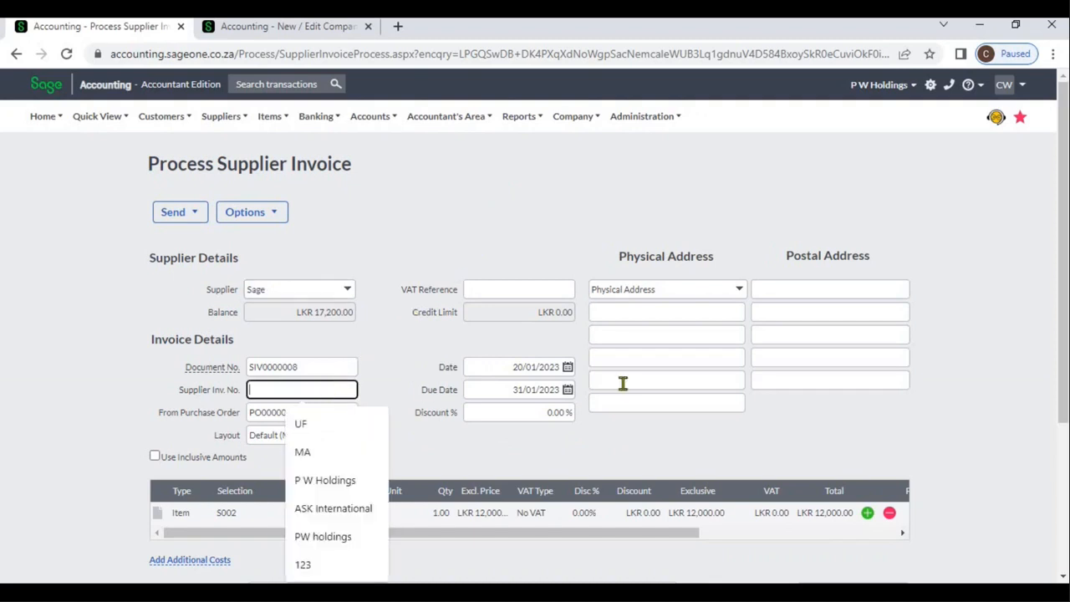
{"action": "left_click", "coordinate": [795, 425]}
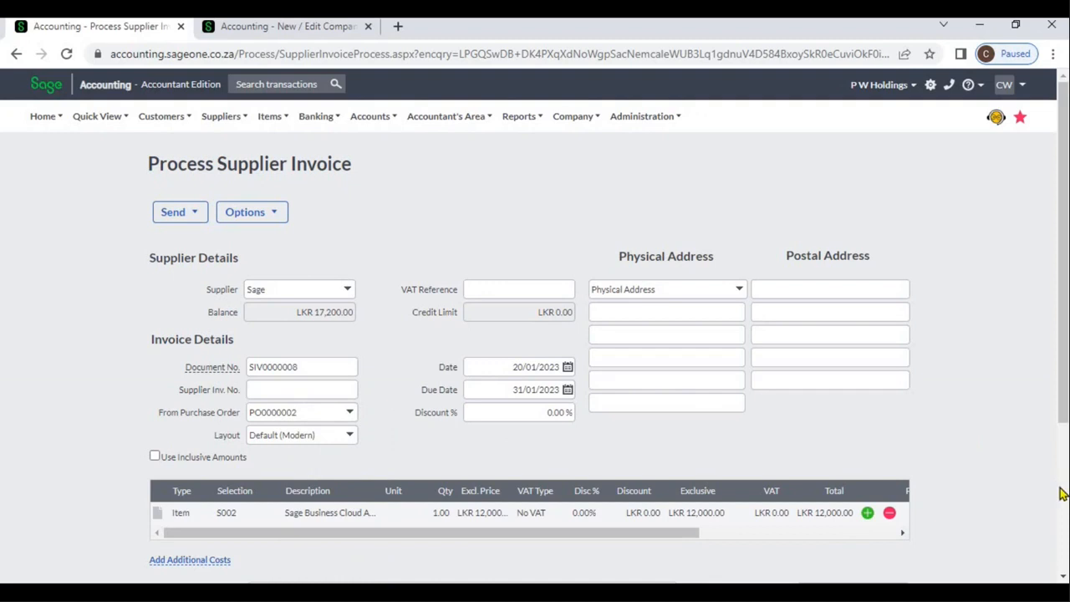
{"action": "scroll", "coordinate": [1057, 493], "scroll_direction": "down", "scroll_amount": 3}
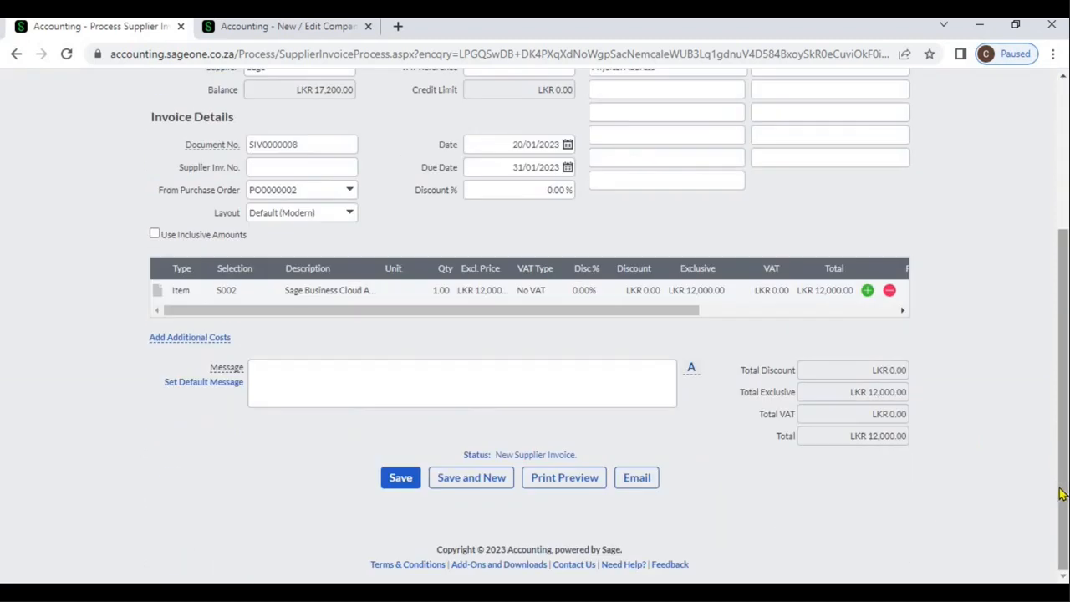
{"action": "left_click", "coordinate": [412, 488]}
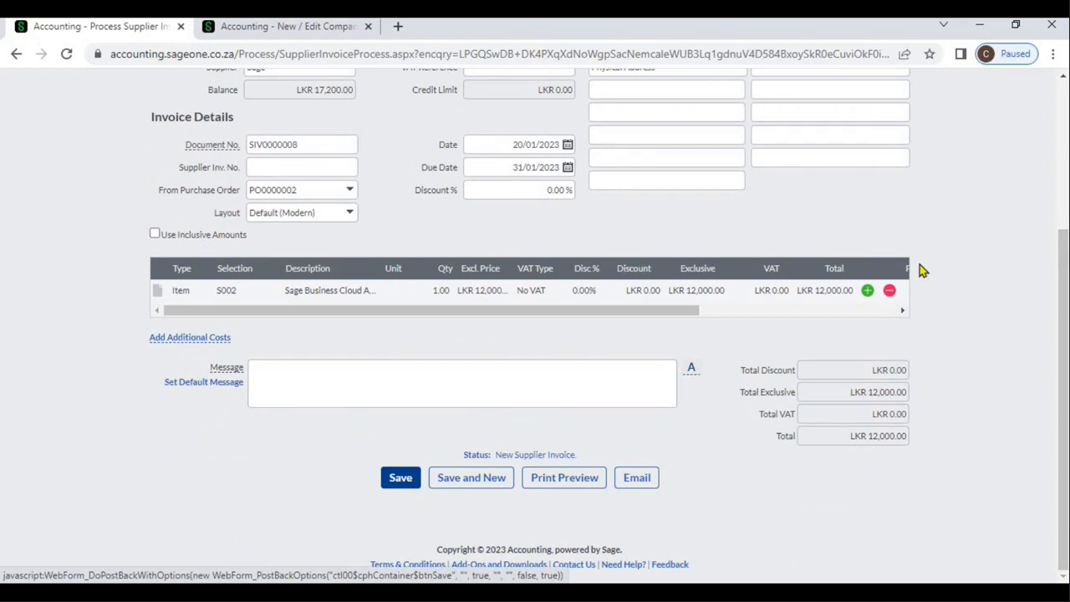
{"action": "scroll", "coordinate": [1061, 184], "scroll_direction": "up", "scroll_amount": 3}
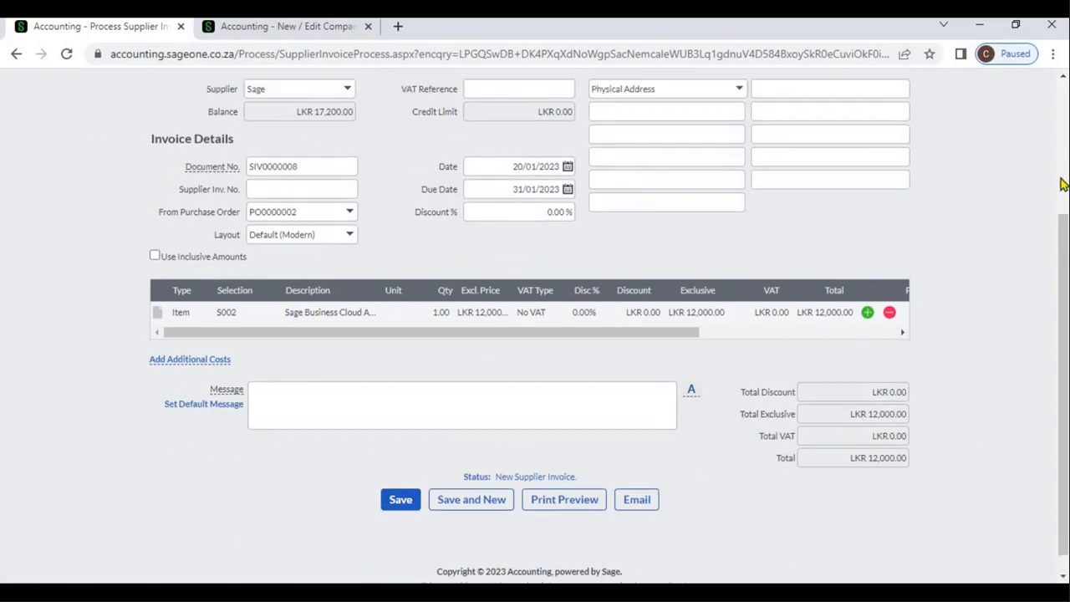